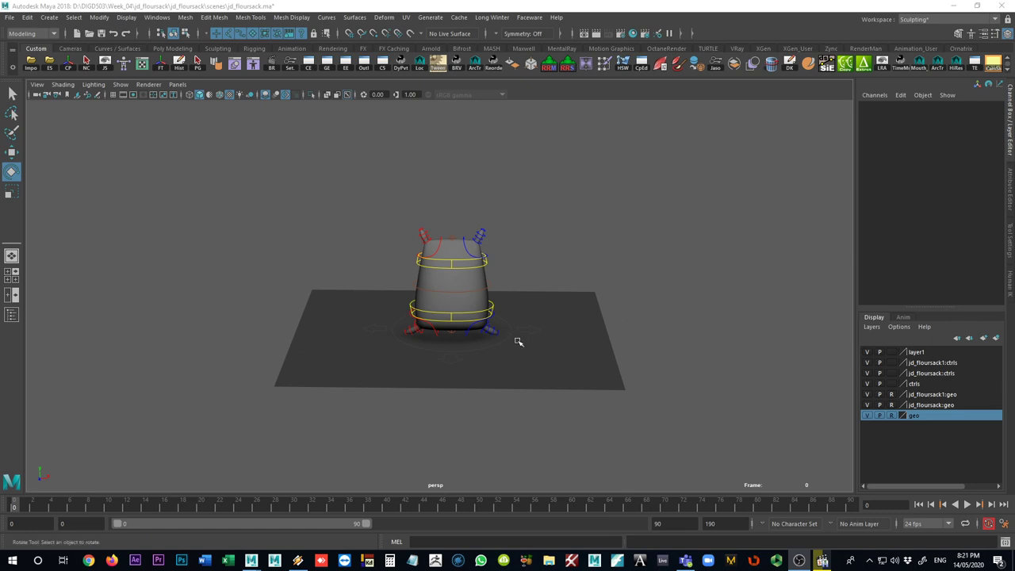
Step: Select the sack's bottom shoulder, bottom, top, left top shoulder and right top shoulder controls together, with the right top shoulder last
alt+right_drag(322, 327, 527, 331)
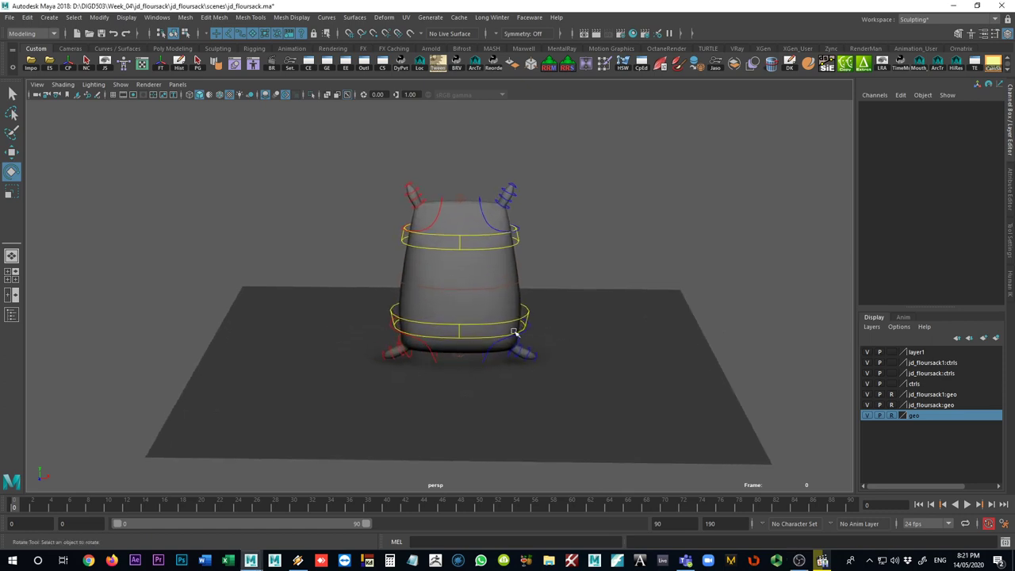
mouse_move(516, 334)
alt+mouse_down()
mouse_move(510, 308)
mouse_move(508, 318)
alt+mouse_up()
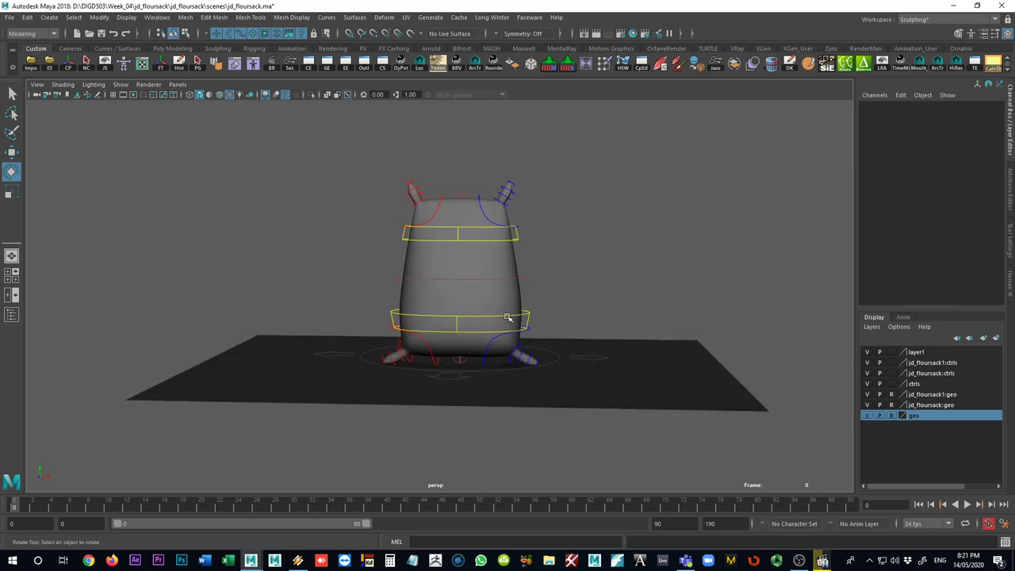
click(426, 335)
key(q)
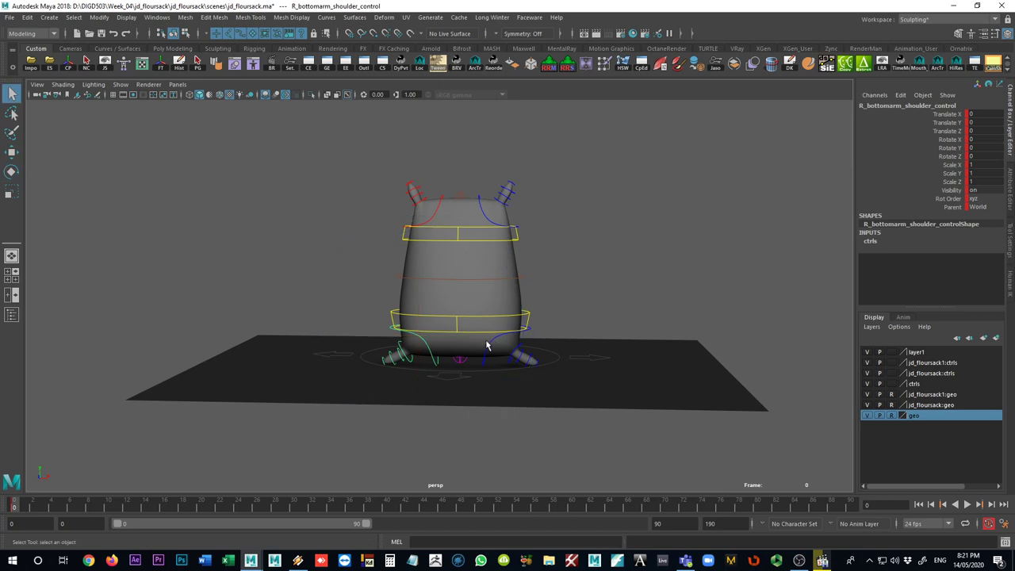
click(490, 321)
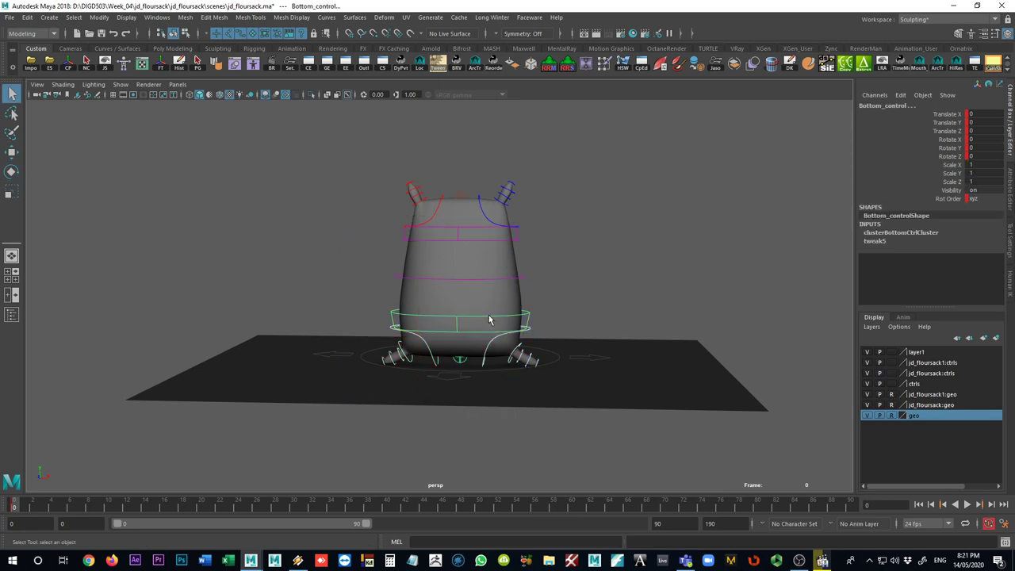
click(482, 237)
click(491, 212)
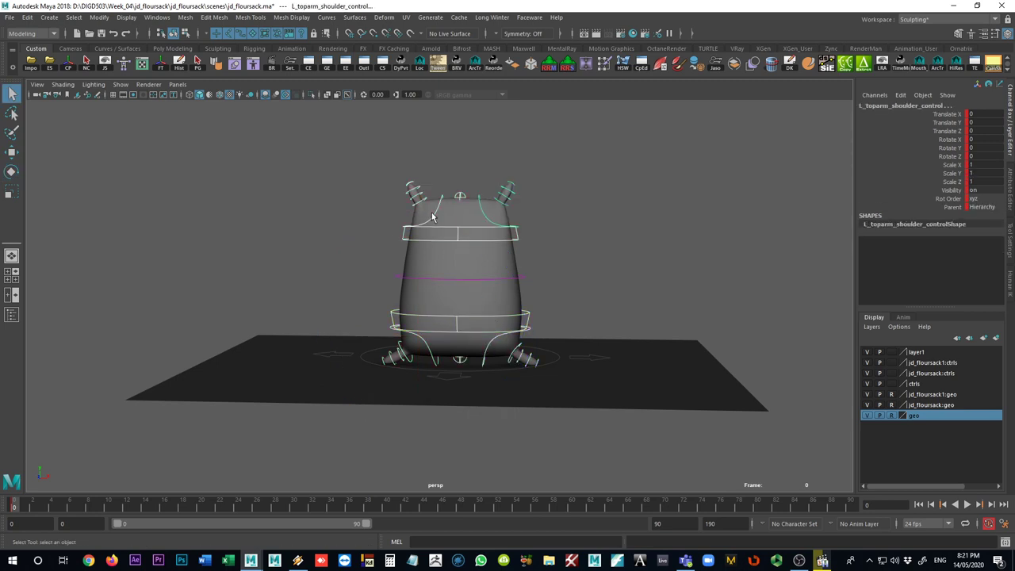
click(434, 219)
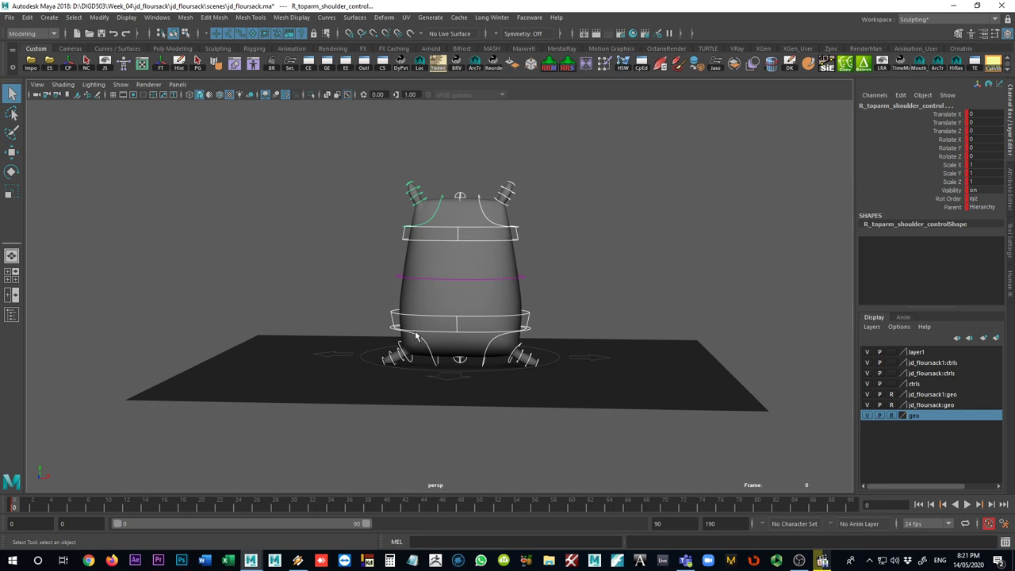
alt+drag(368, 328, 491, 319)
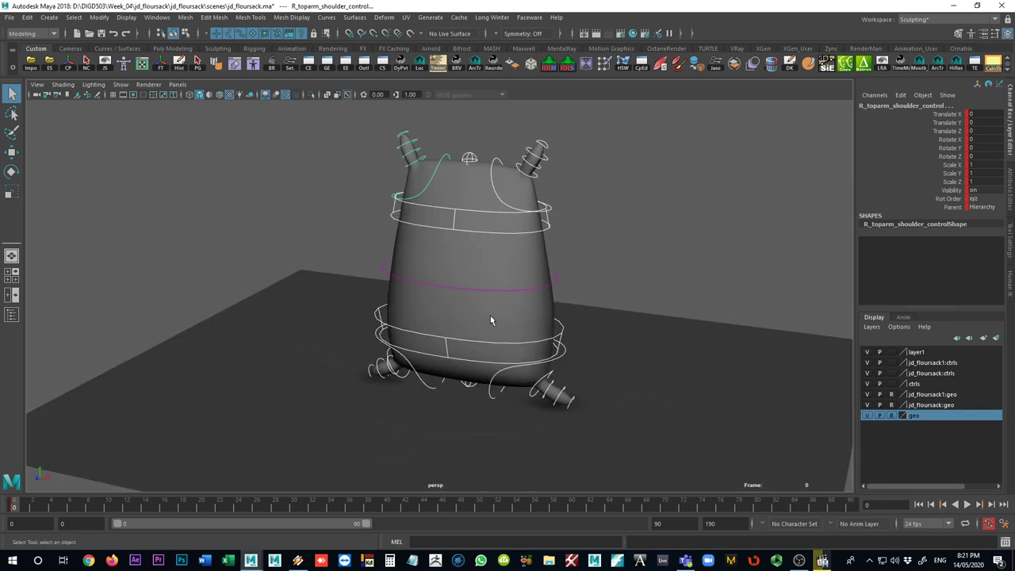
Step: Try rotating the selected controls about -35 degrees in Z around the right top shoulder's pivot, and undo the rotation
key(e)
drag(387, 208, 421, 276)
key(ctrl+z)
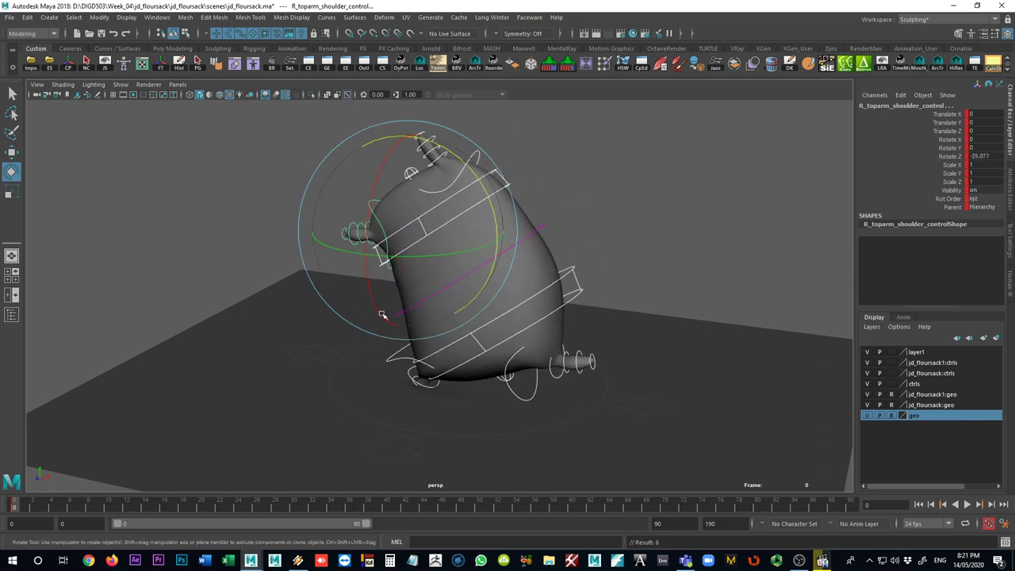
key(ctrl+z)
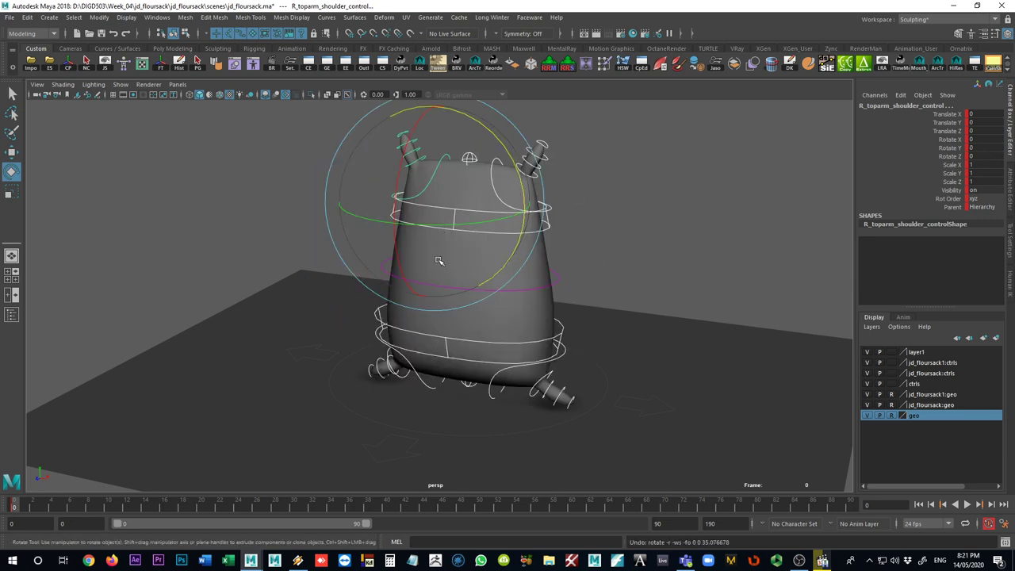
Step: Try rotating the selected controls about 40 degrees in Y around the right top shoulder's pivot, undo it, and clear the selection
click(438, 262)
click(418, 252)
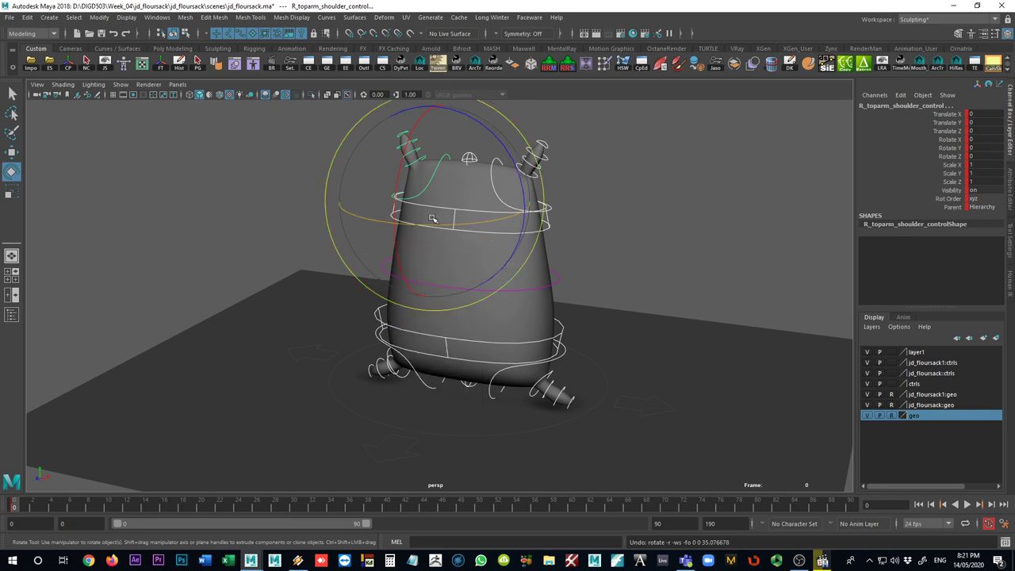
drag(427, 226, 499, 215)
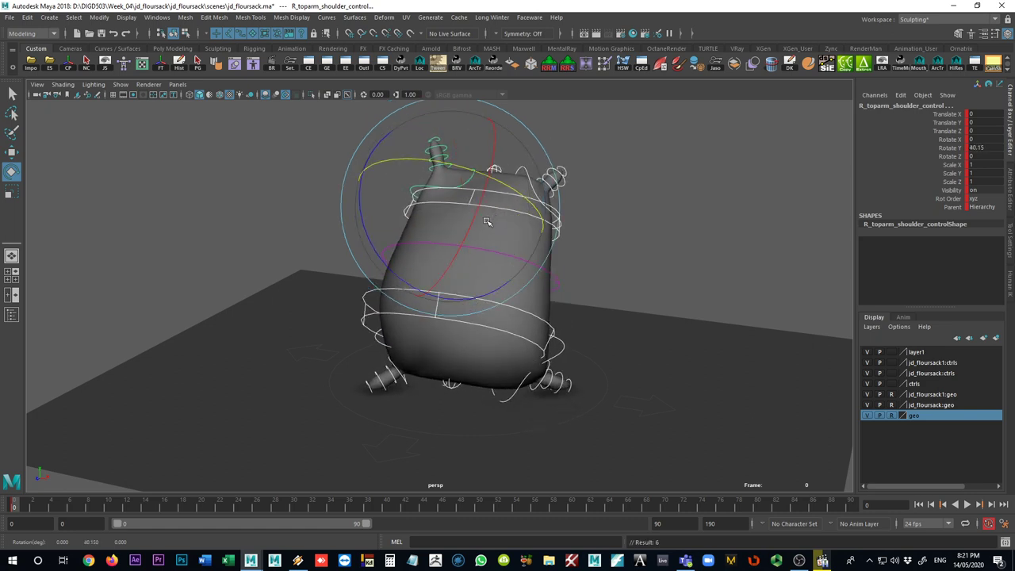
key(ctrl+z)
click(645, 233)
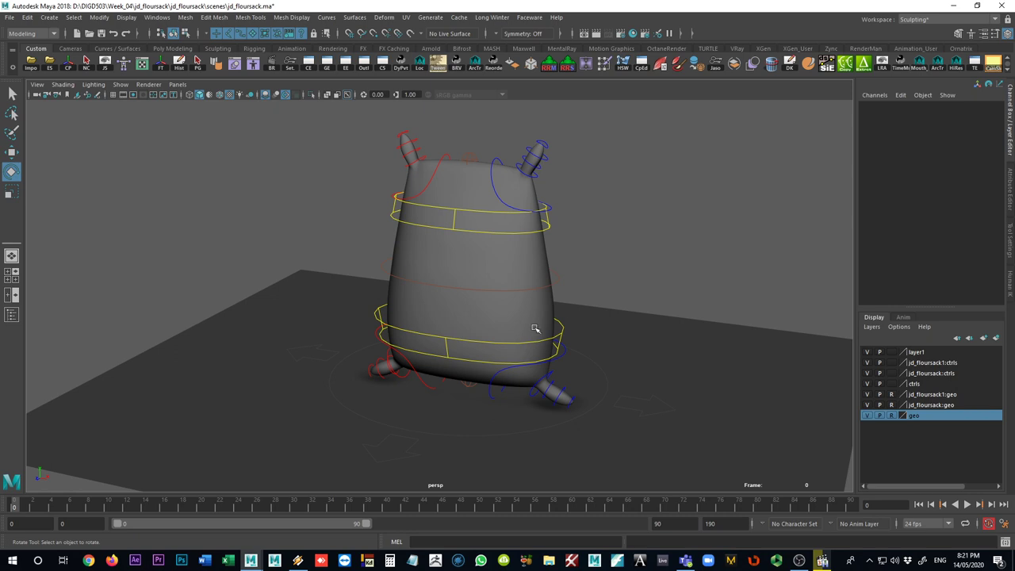
Step: Select the bottom control alone and examine its rotation pivot and the base of the sack up close
click(469, 343)
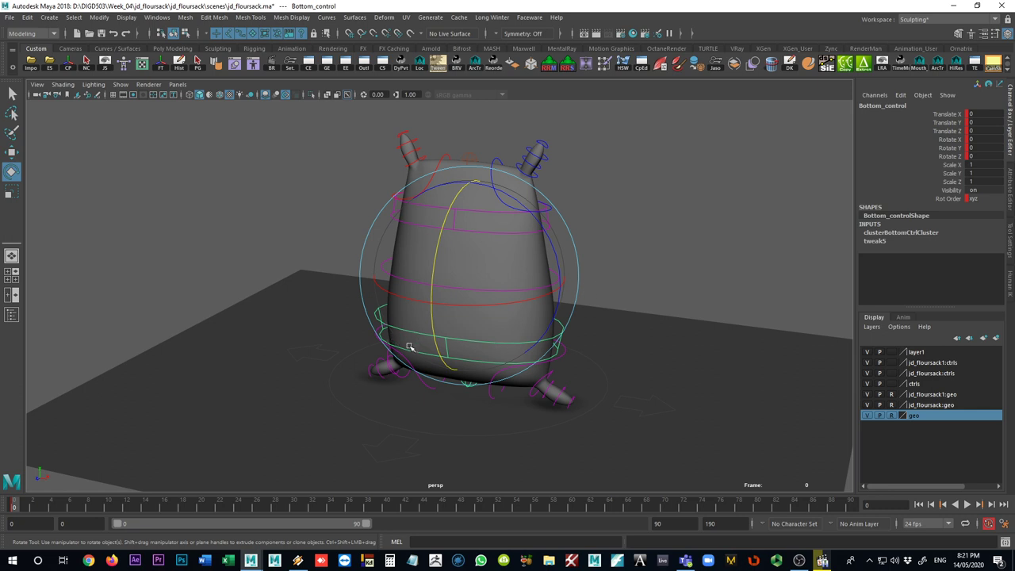
alt+drag(373, 372, 123, 469)
alt+middle_drag(72, 470, 83, 462)
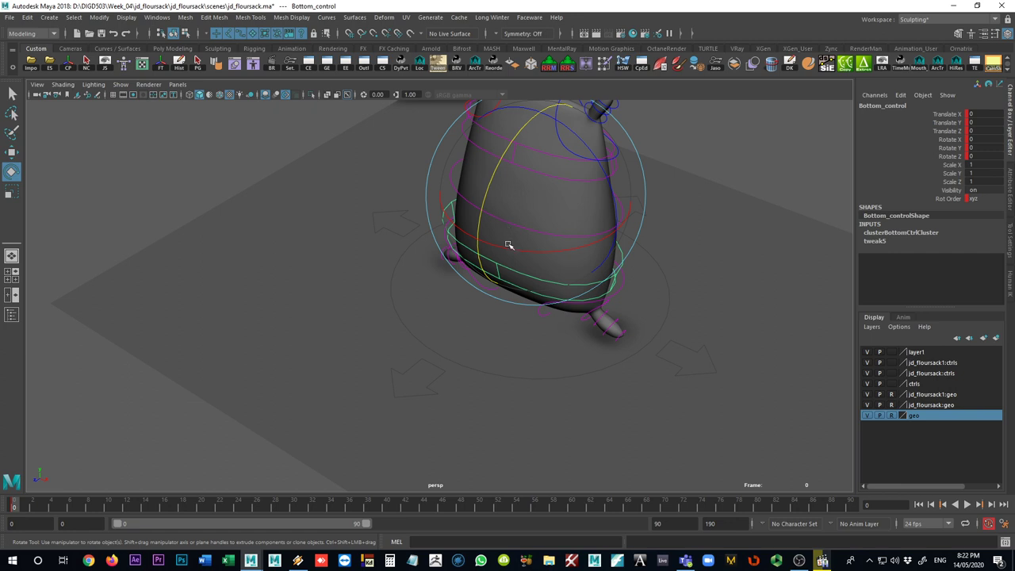
alt+drag(508, 242, 421, 327)
alt+right_drag(420, 326, 560, 325)
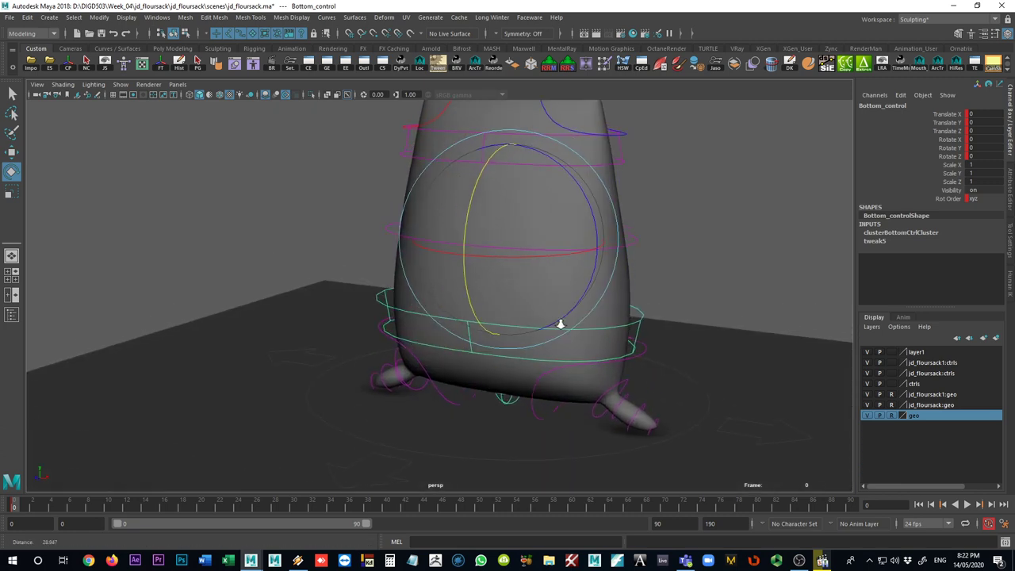
alt+middle_drag(560, 324, 532, 286)
alt+drag(496, 281, 476, 286)
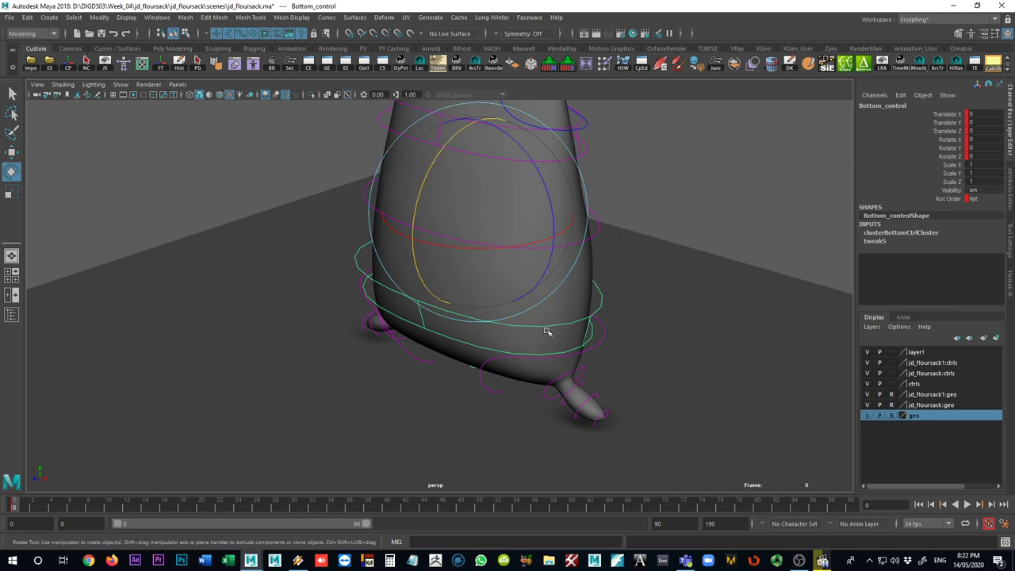
Step: Select the left bottom shoulder control and the bottom control in turn to compare where their rotation pivots sit
click(486, 364)
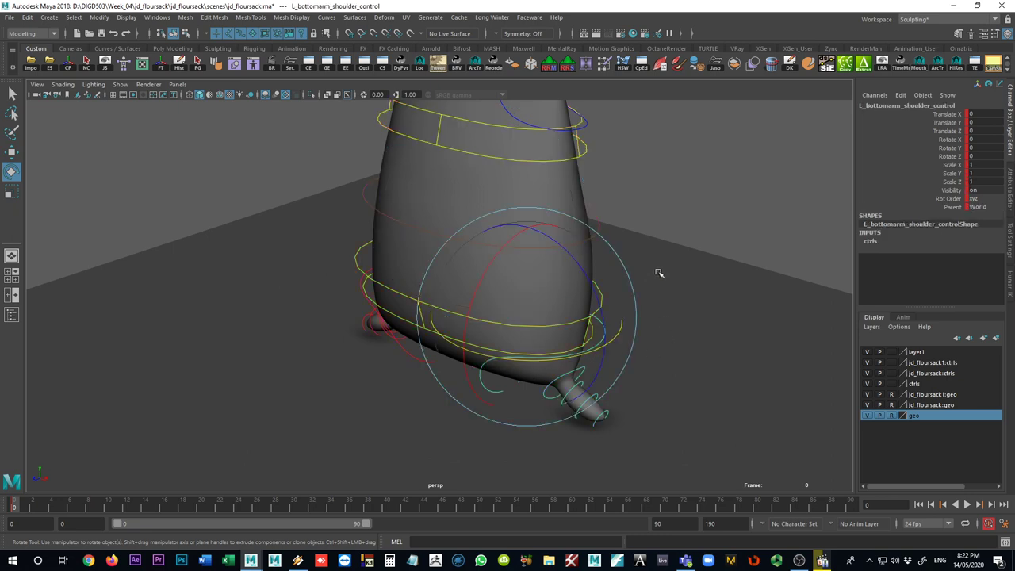
key(q)
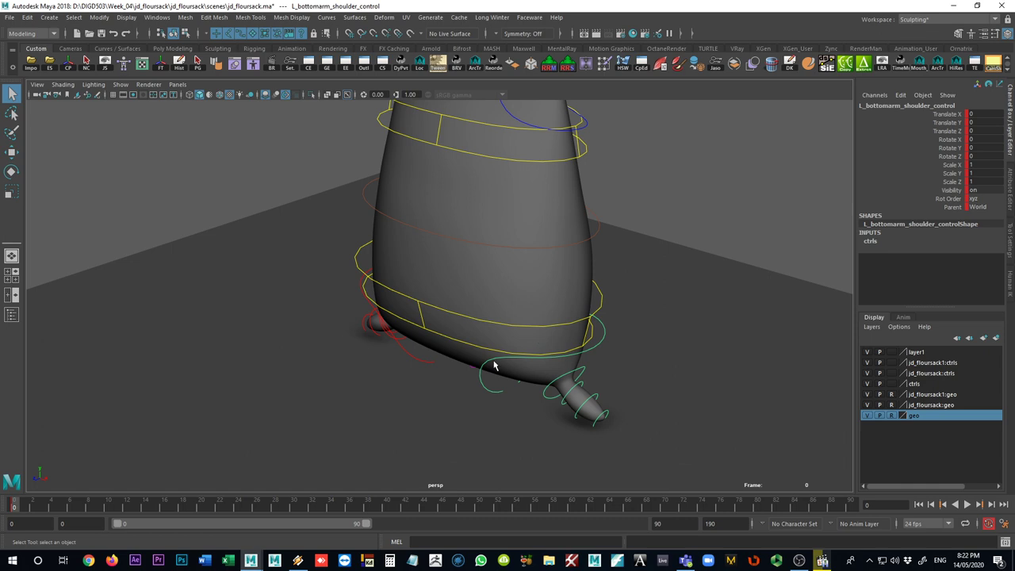
key(e)
drag(498, 352, 469, 311)
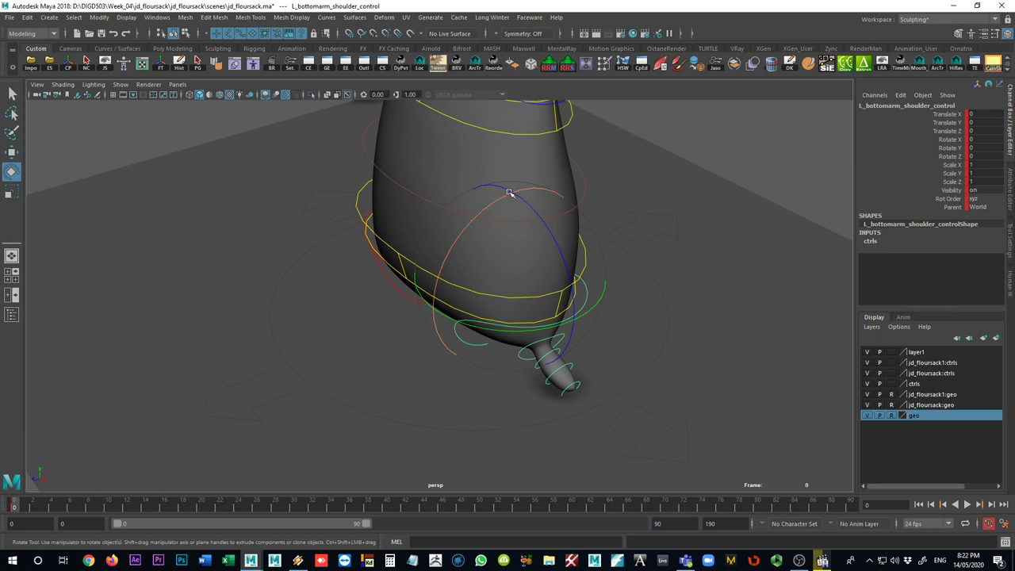
click(392, 254)
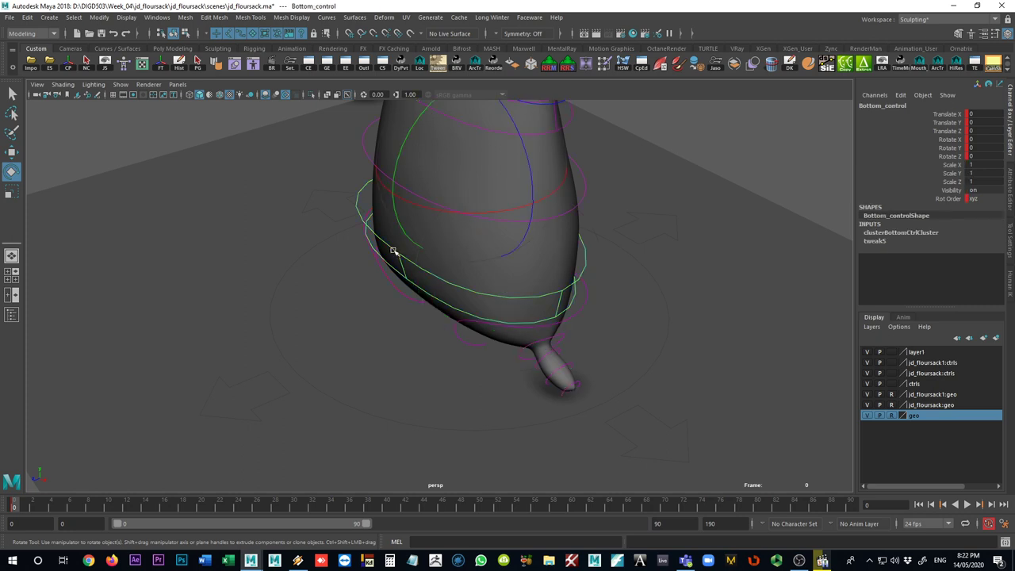
click(487, 324)
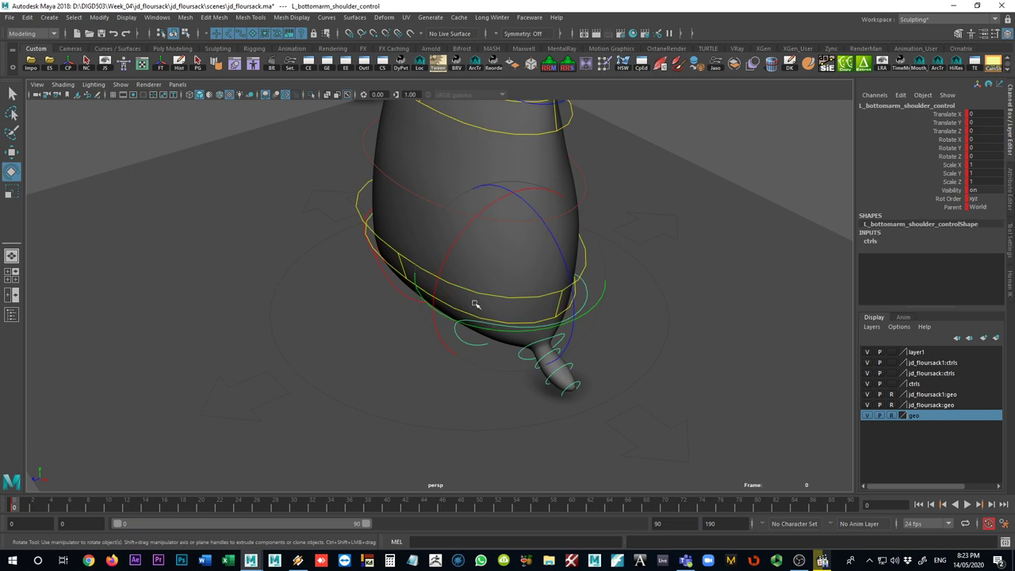
Step: Select the bottom control plus the left bottom shoulder control and rotate both about 65 degrees in X around the shoulder's pivot
click(403, 259)
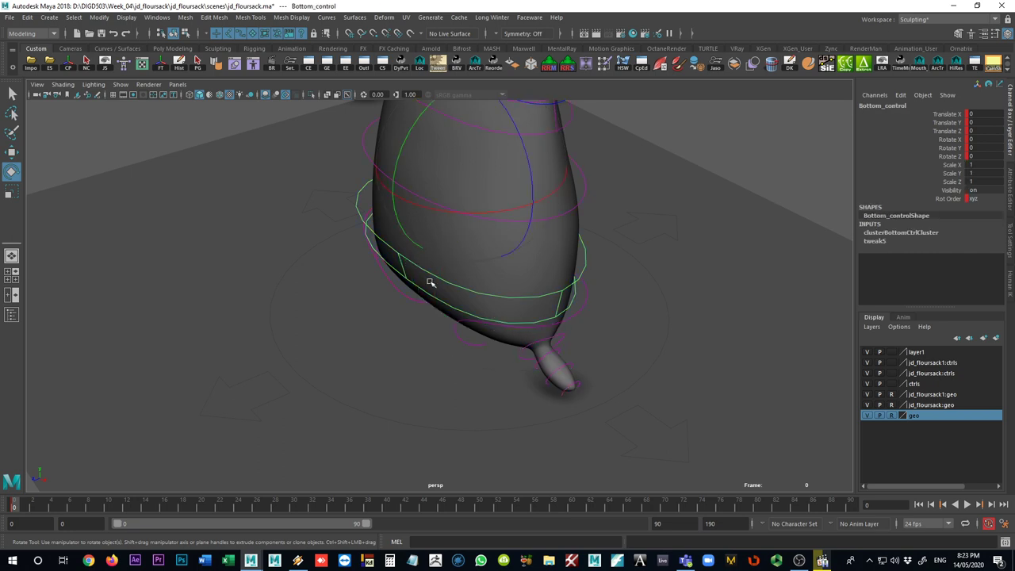
click(460, 321)
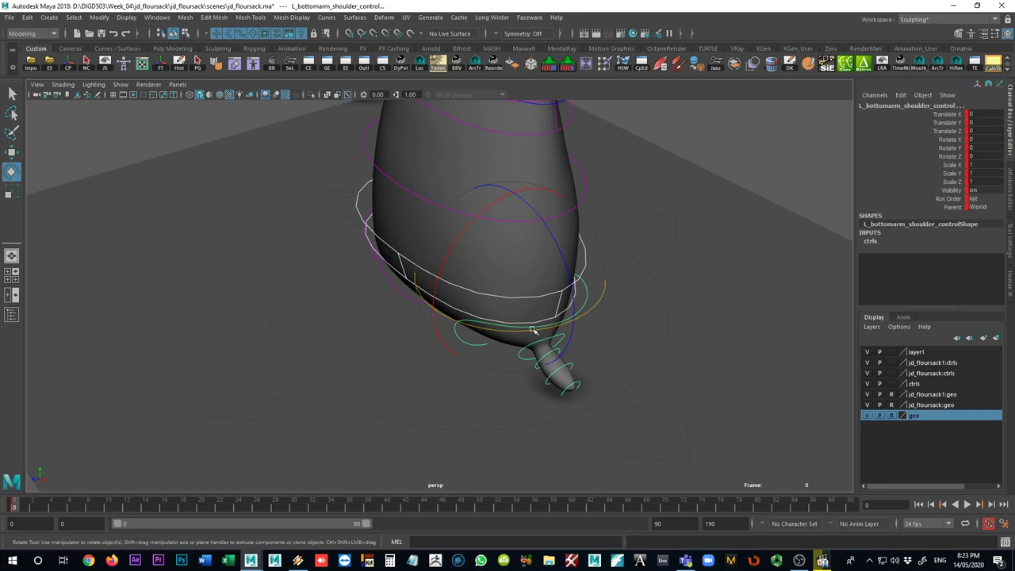
drag(461, 238, 422, 313)
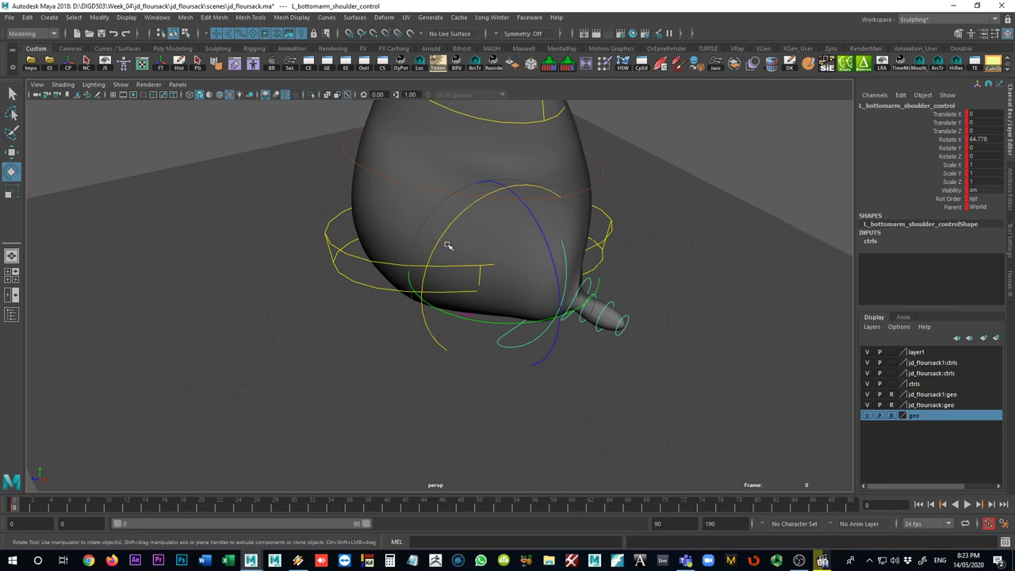
Step: Check the pivots of the rotated bottom and left bottom shoulder controls, and undo the X rotation
click(378, 261)
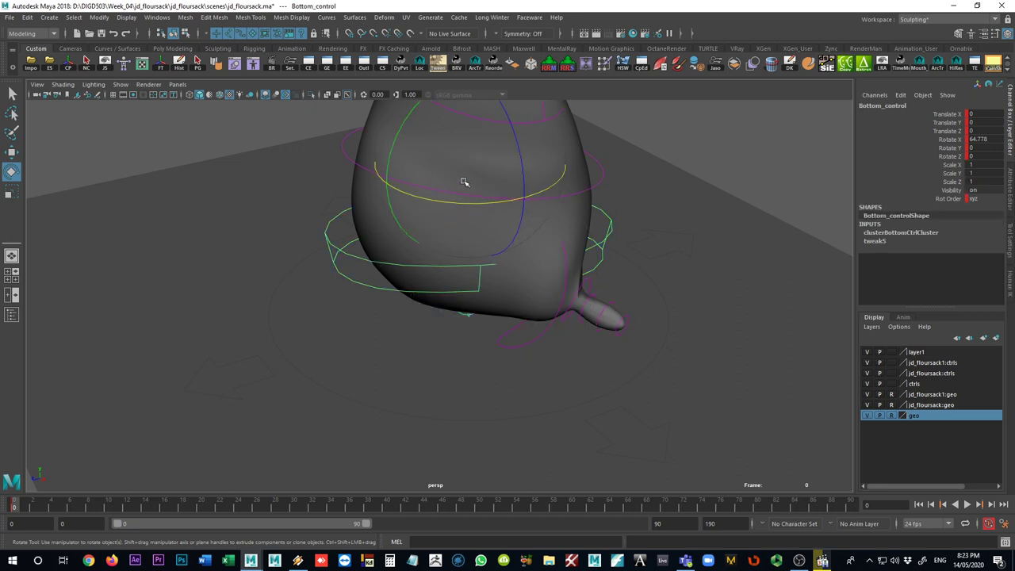
alt+middle_drag(455, 165, 450, 219)
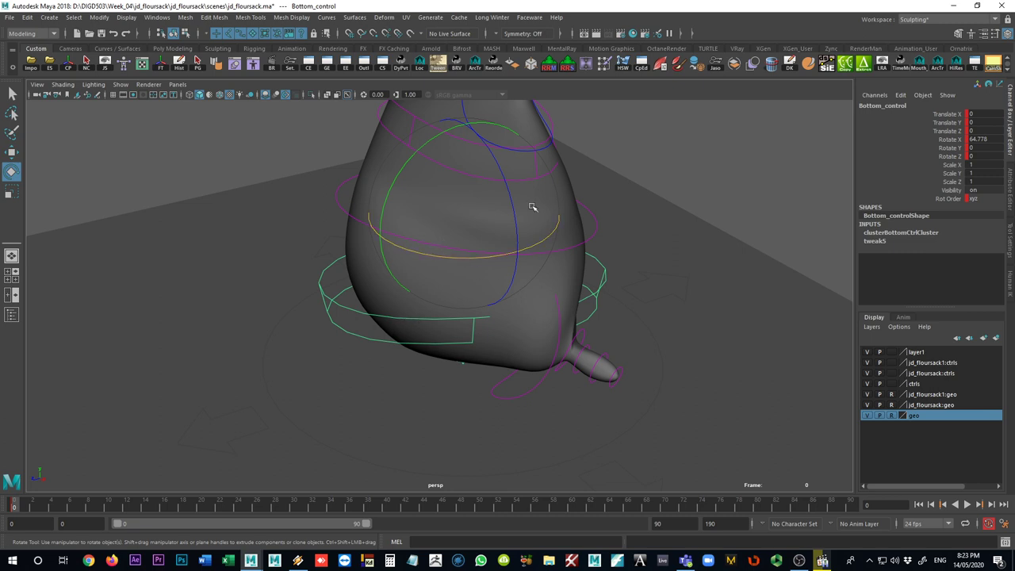
click(505, 252)
click(570, 346)
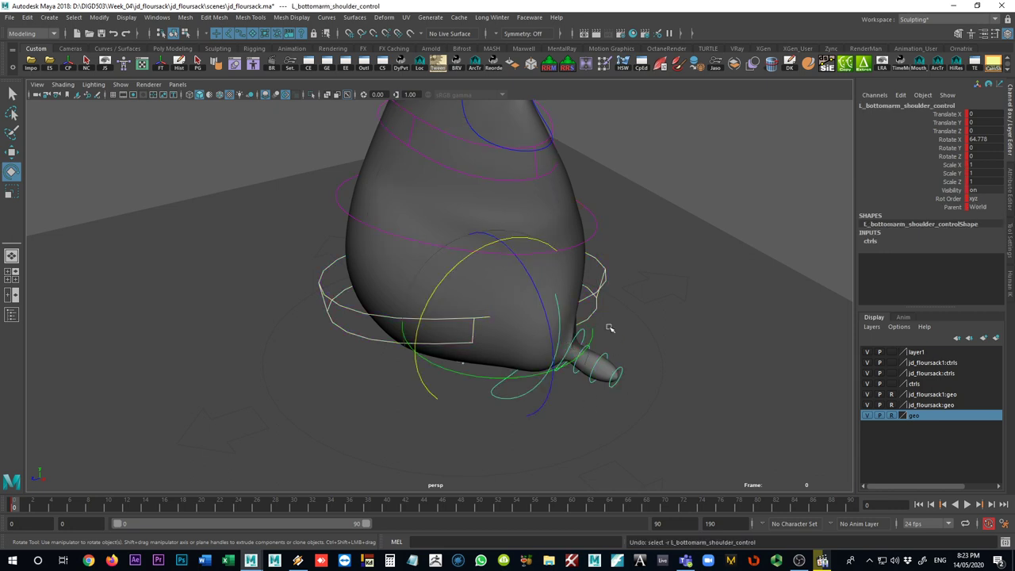
key(ctrl+z)
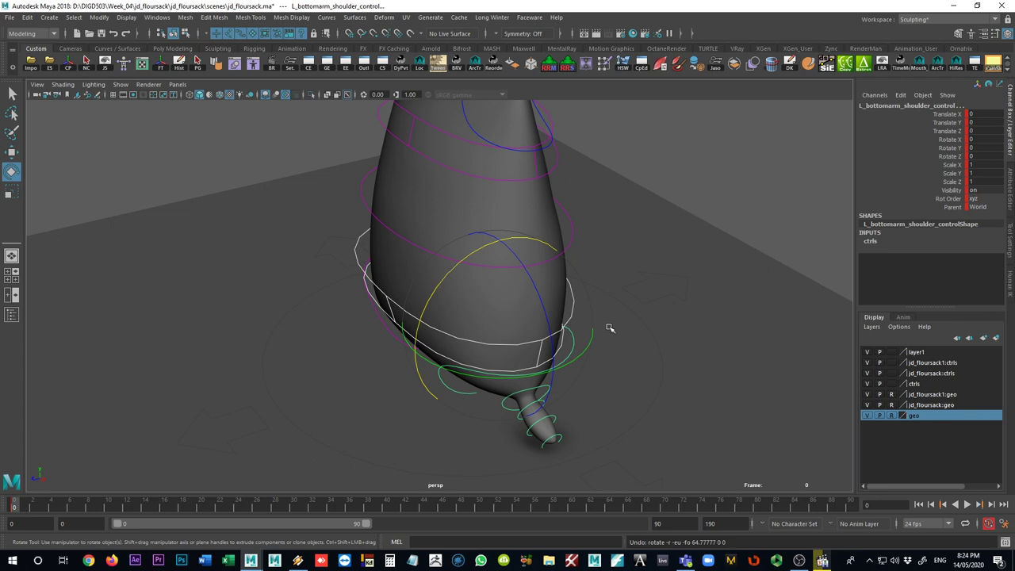
Step: Add the right bottom shoulder control and the top control to the selected bottom controls, with the top control last
alt+drag(391, 308, 419, 290)
click(383, 321)
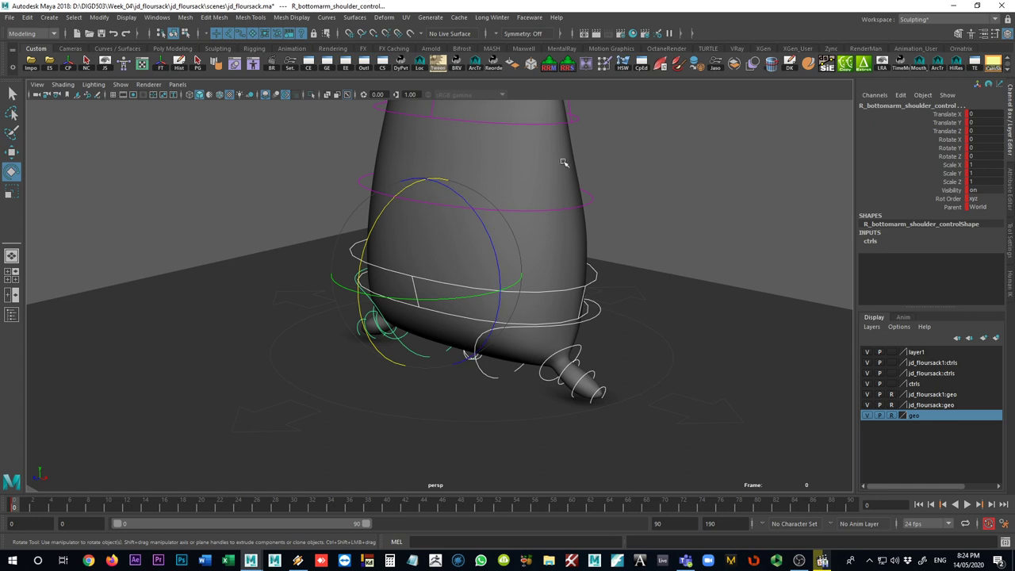
click(558, 125)
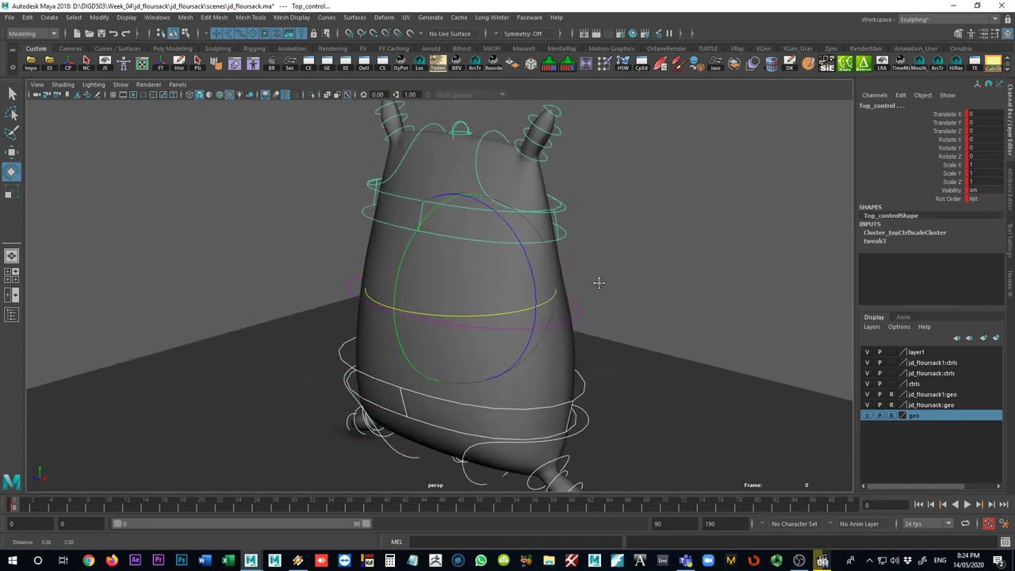
alt+middle_drag(599, 283, 600, 238)
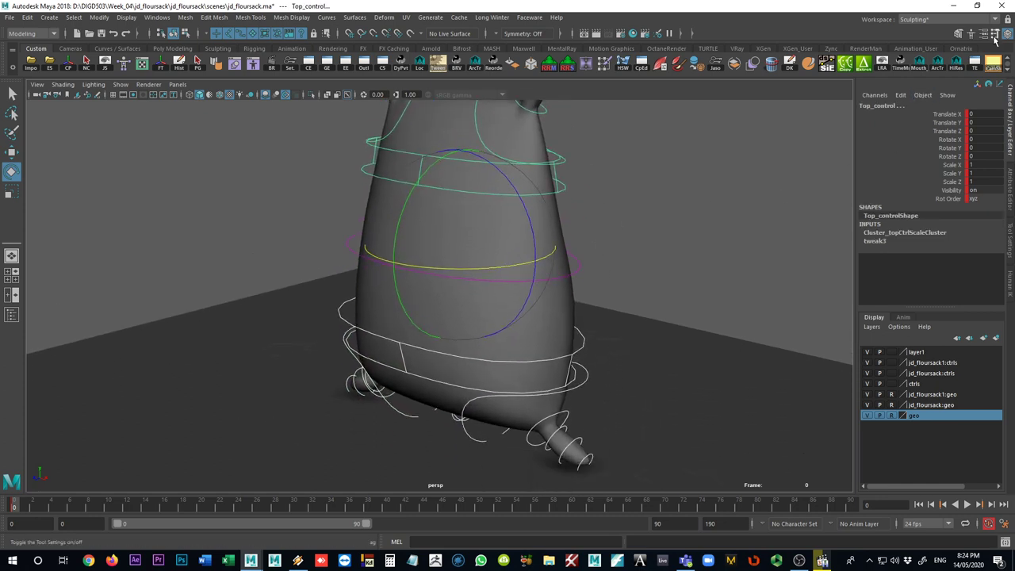
drag(627, 186, 594, 189)
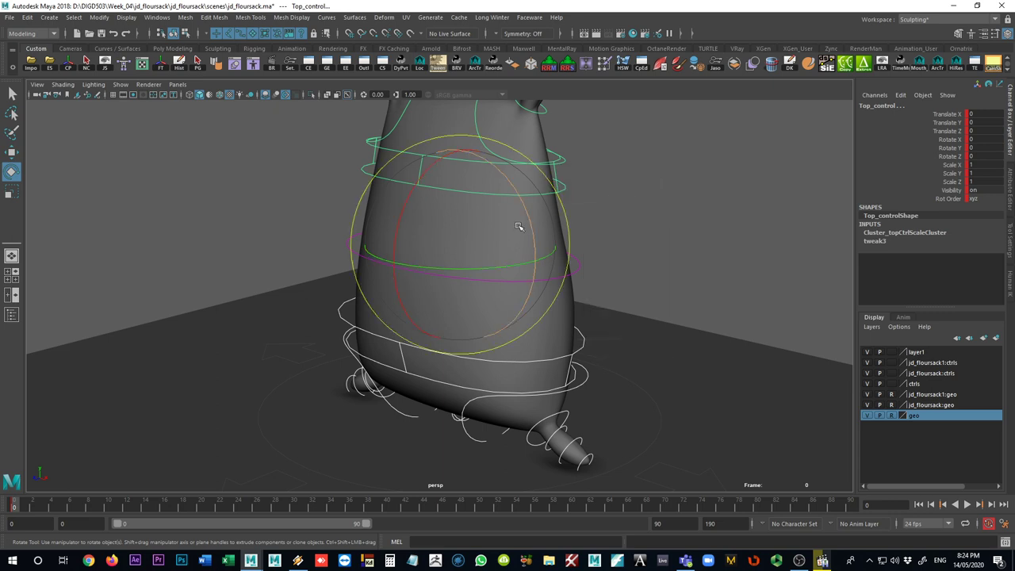
Step: Try rotating the selected controls around the top control's pivot in Y, and separately about -27 degrees in Z, undoing each rotation
drag(404, 211, 397, 304)
key(ctrl+z)
key(ctrl+z)
key(ctrl+z)
key(ctrl+z)
key(ctrl+z)
key(ctrl+z)
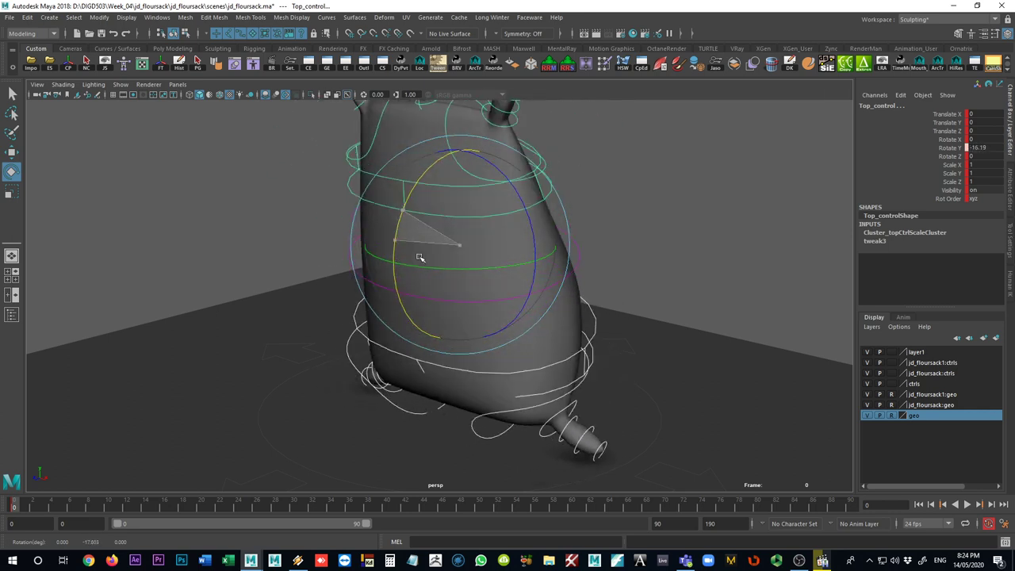
drag(522, 203, 530, 265)
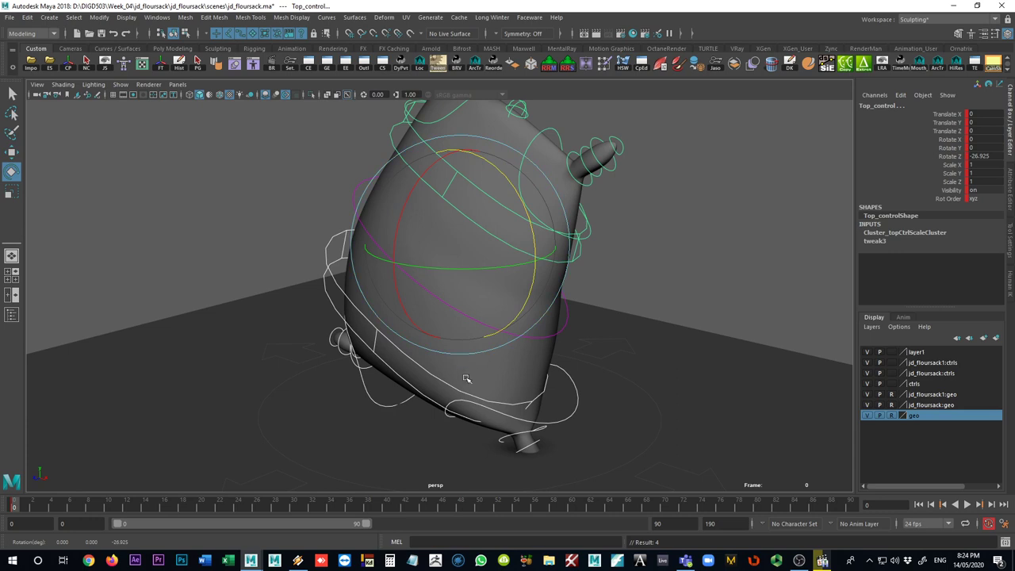
key(ctrl+z)
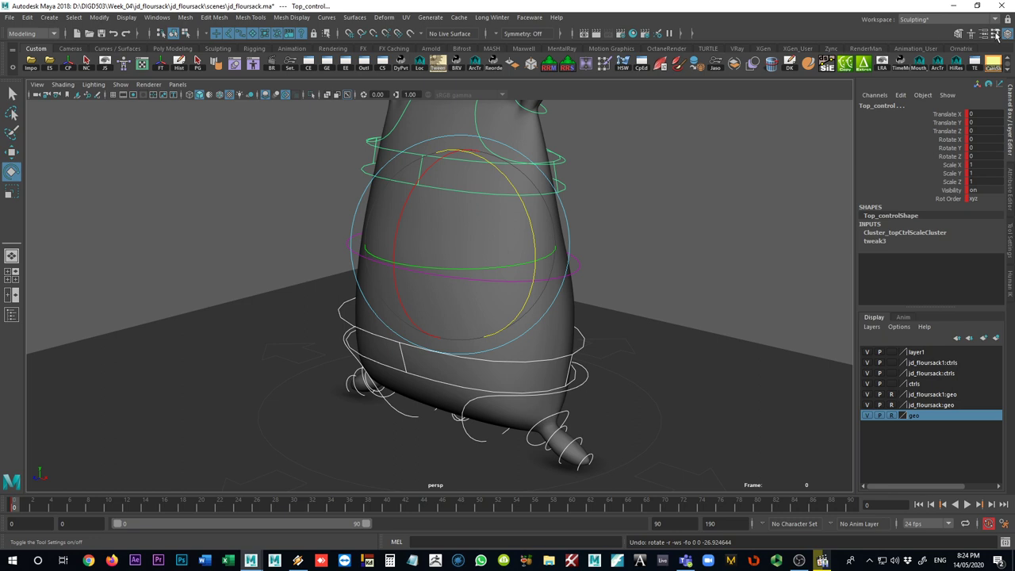
Step: Open the Rotate tool's settings, try rotating the selected controls about -23 degrees in Z, and undo that rotation
click(996, 34)
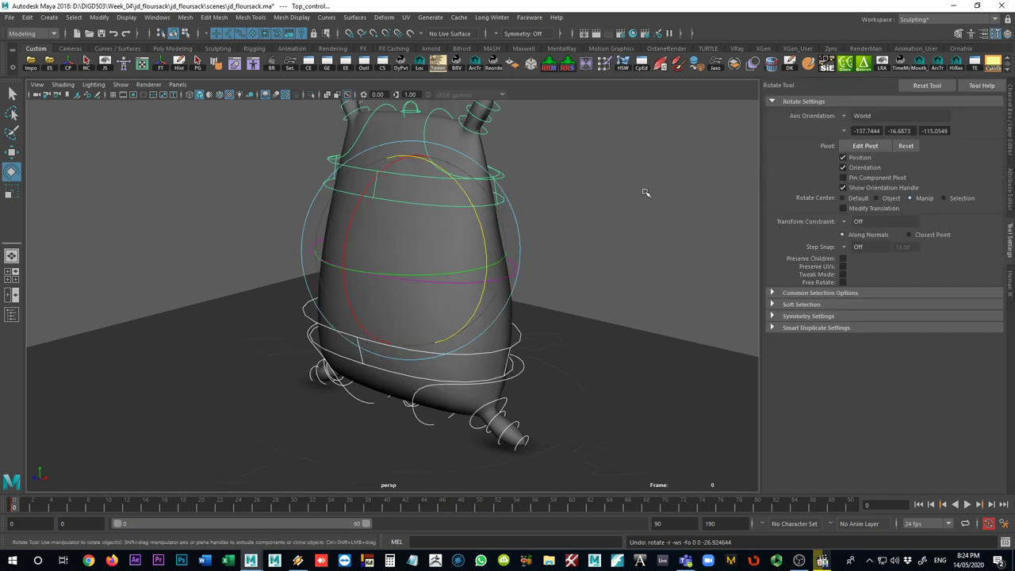
drag(489, 222, 492, 278)
key(ctrl+z)
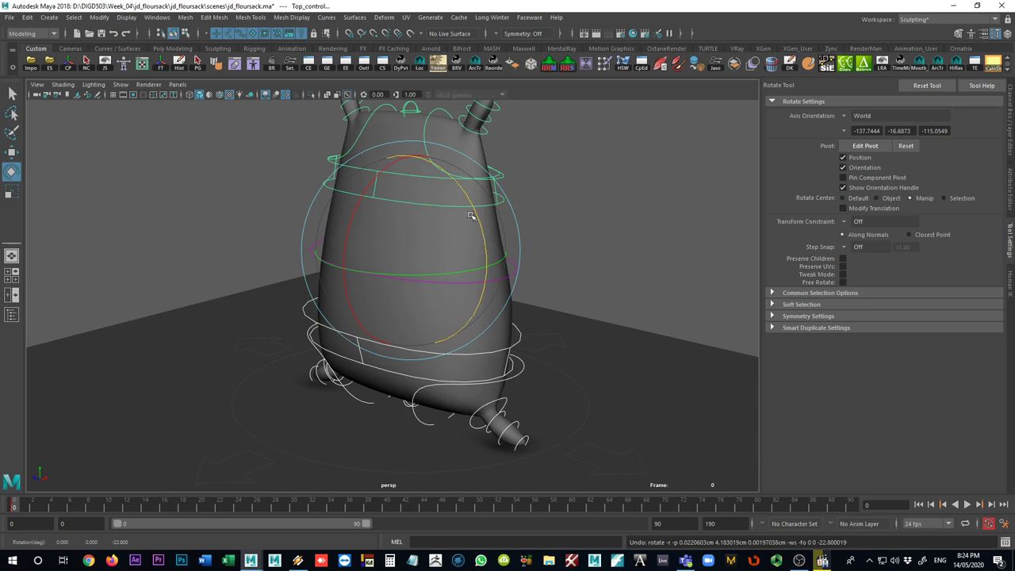
Step: Key the selected controls rotated about -81 degrees in Z at frame 0 and turned about 67 degrees in Z at frame 6
drag(475, 216, 404, 343)
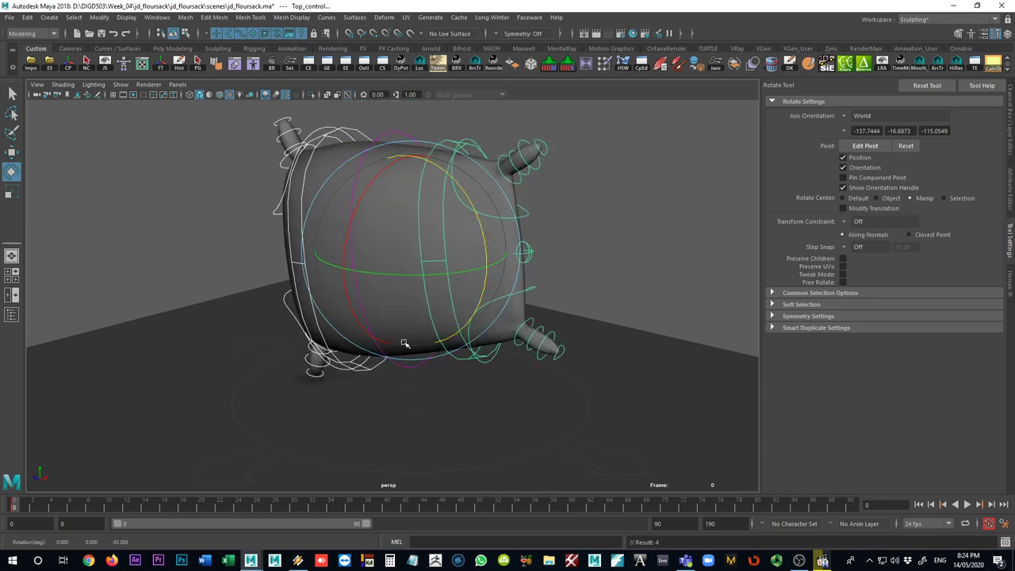
drag(52, 505, 70, 505)
drag(484, 232, 217, 263)
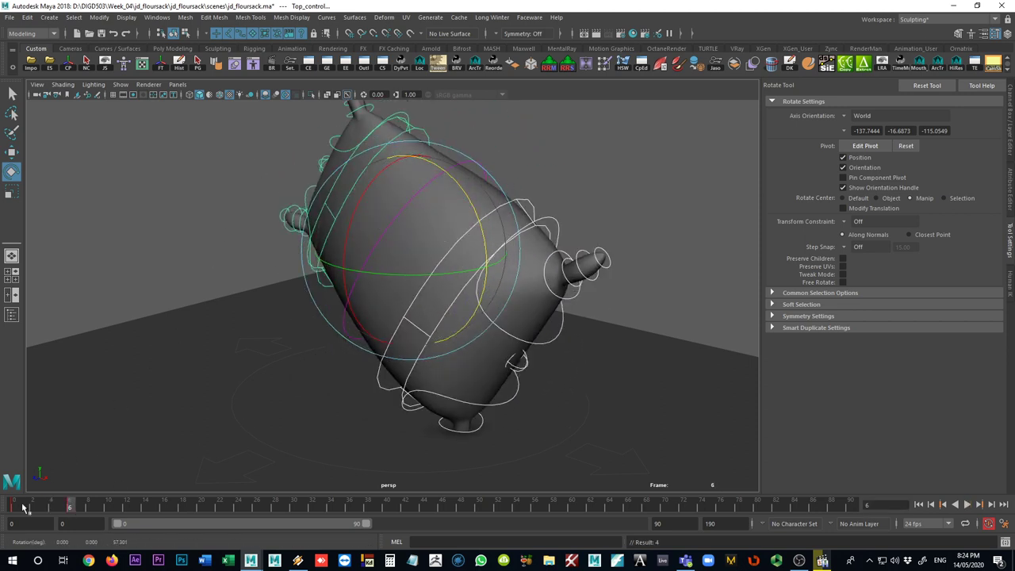
Step: Play back the rotation, inspect the character's deformation at frames 1 and 0, and undo the keyed rotations at frames 6 and 0
key(alt+v)
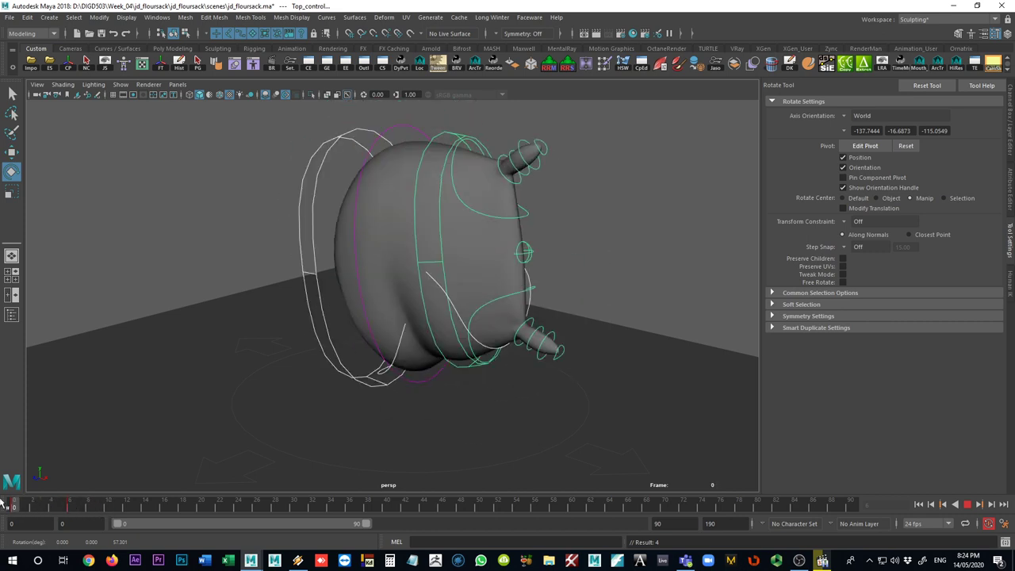
click(28, 500)
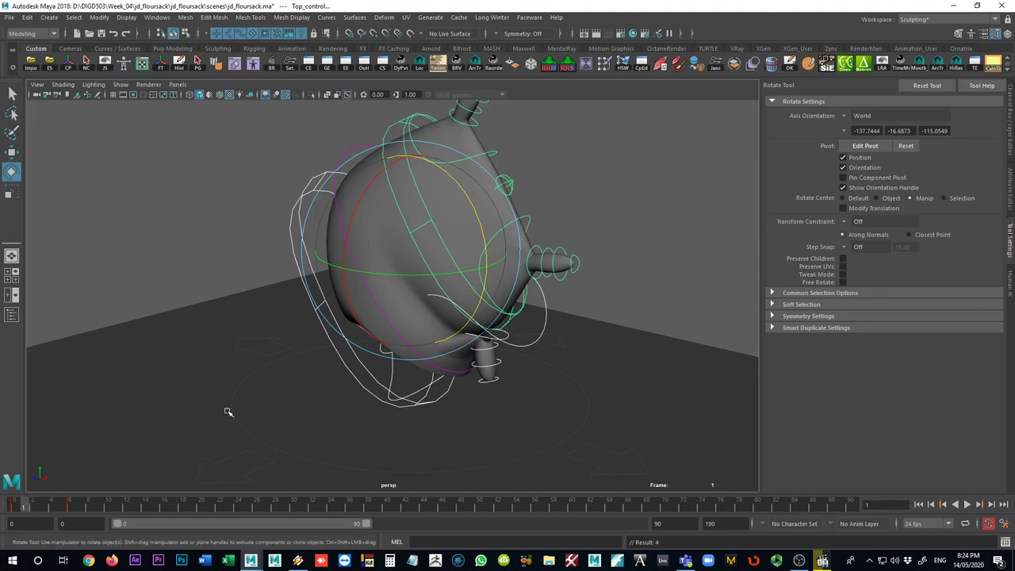
click(17, 508)
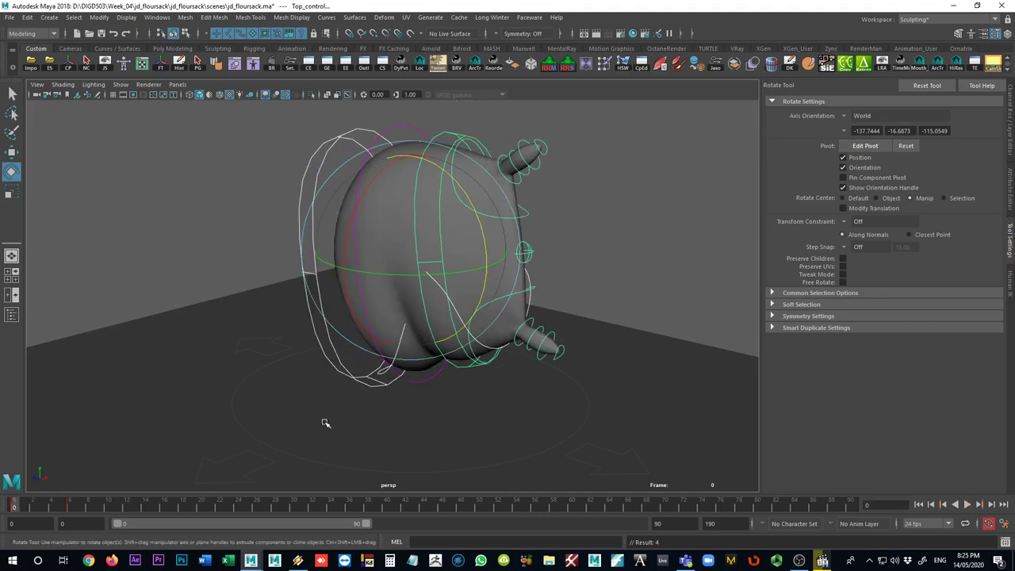
key(ctrl+z)
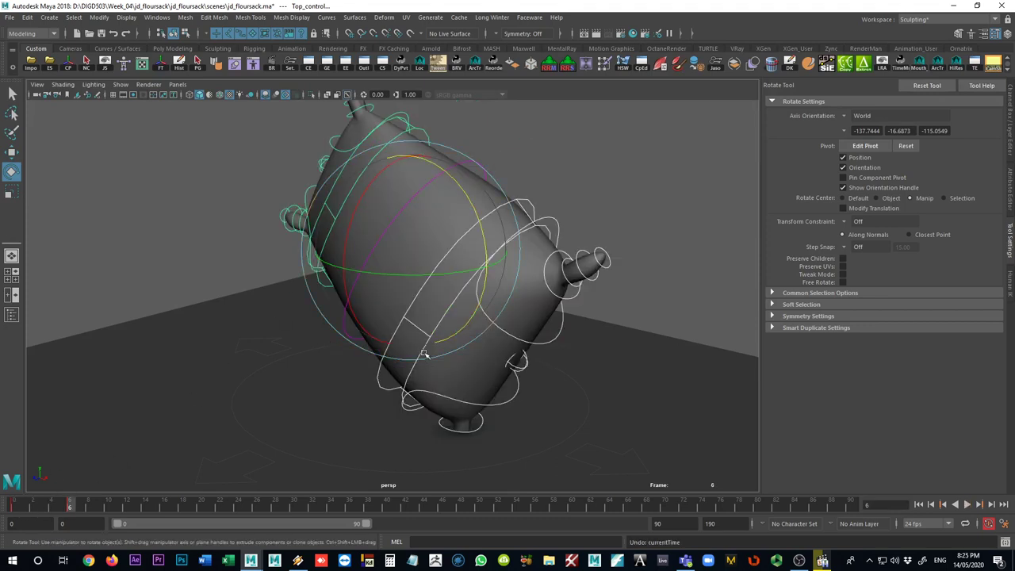
key(alt+shift+v)
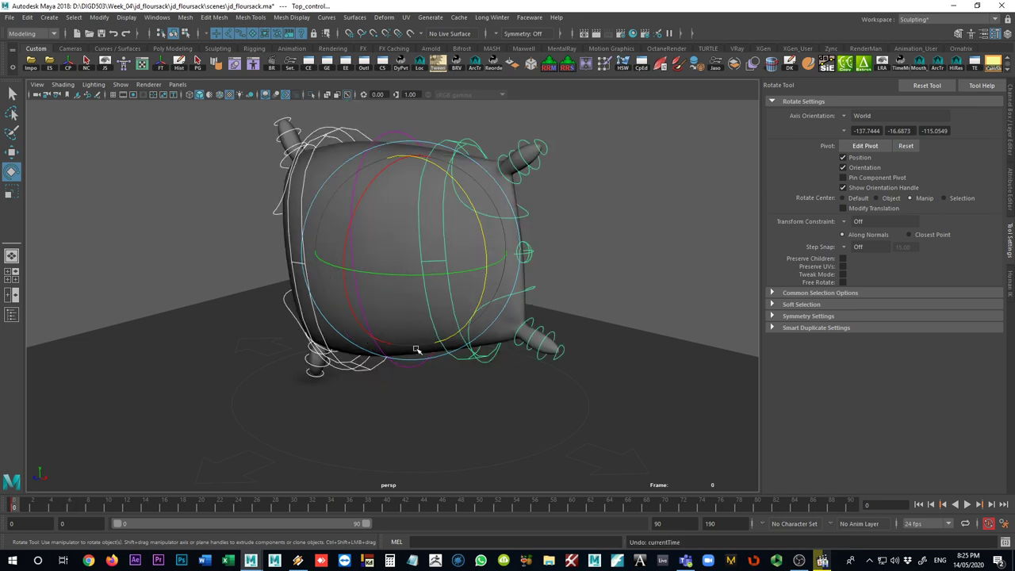
key(ctrl+z)
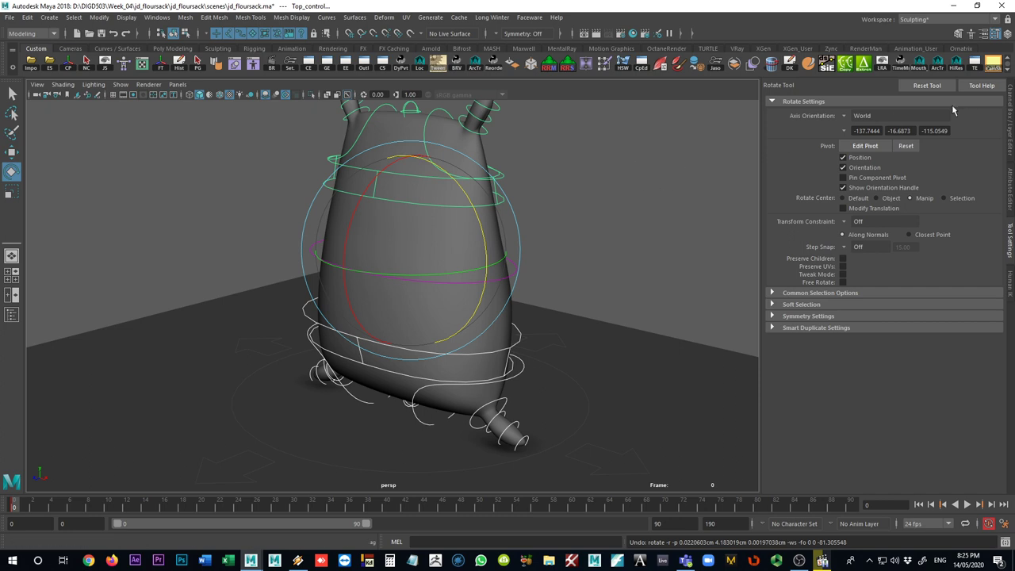
Step: Open the attribute editor and select the placement control on the floor around the character
key(ctrl+a)
alt+right_drag(631, 303, 465, 300)
alt+middle_drag(476, 299, 510, 272)
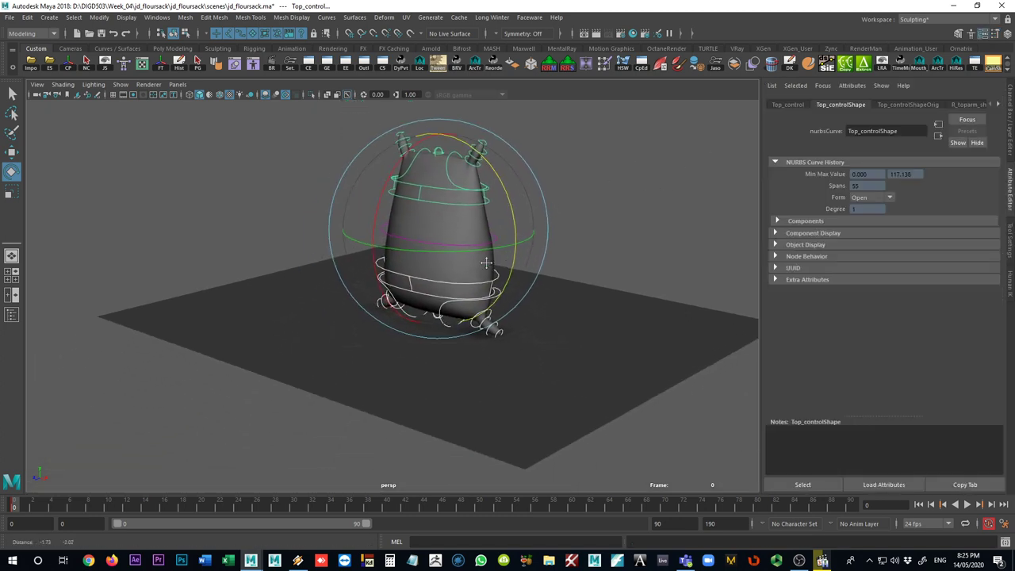
alt+drag(510, 272, 426, 263)
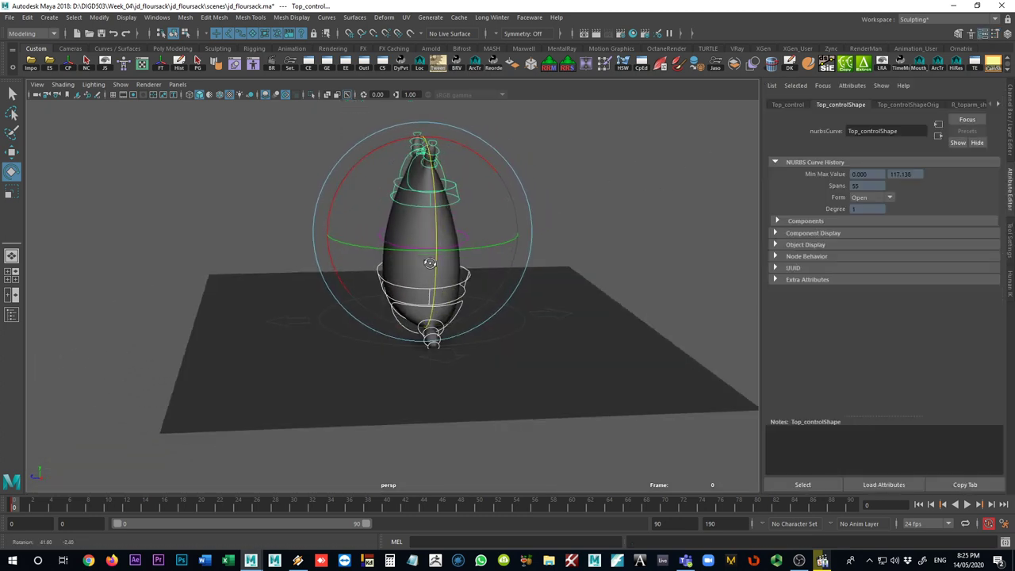
click(563, 318)
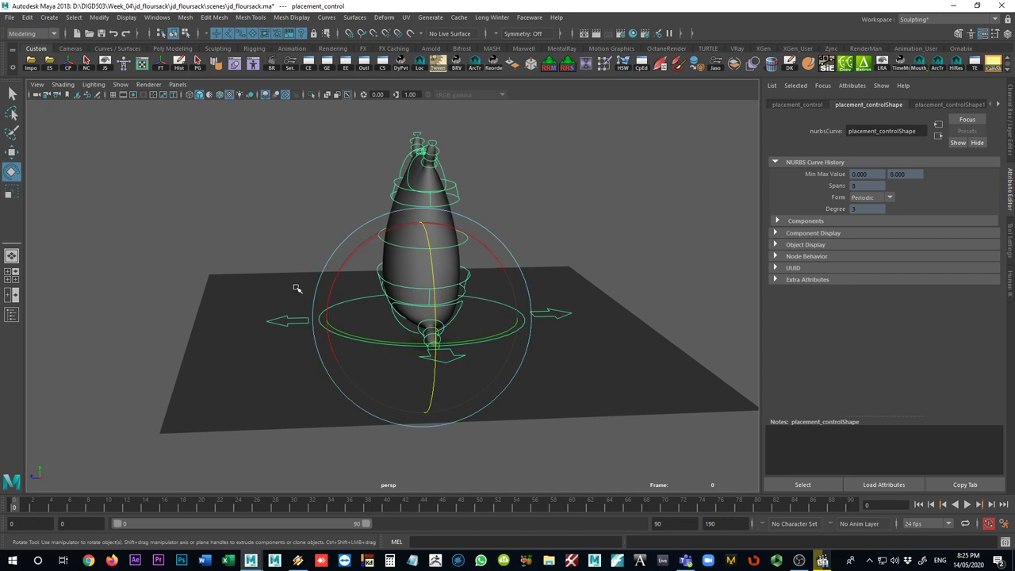
Step: Try X rotations of the placement control at frame 0, settling on about -60 degrees, and tilt it the opposite way at frame 11
drag(473, 239, 412, 252)
key(ctrl+z)
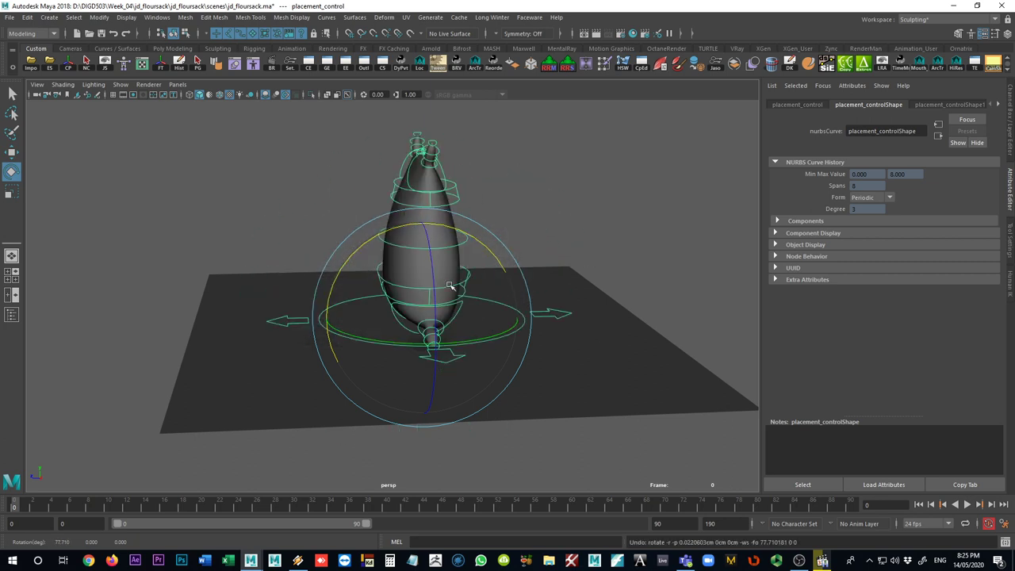
drag(478, 253, 544, 336)
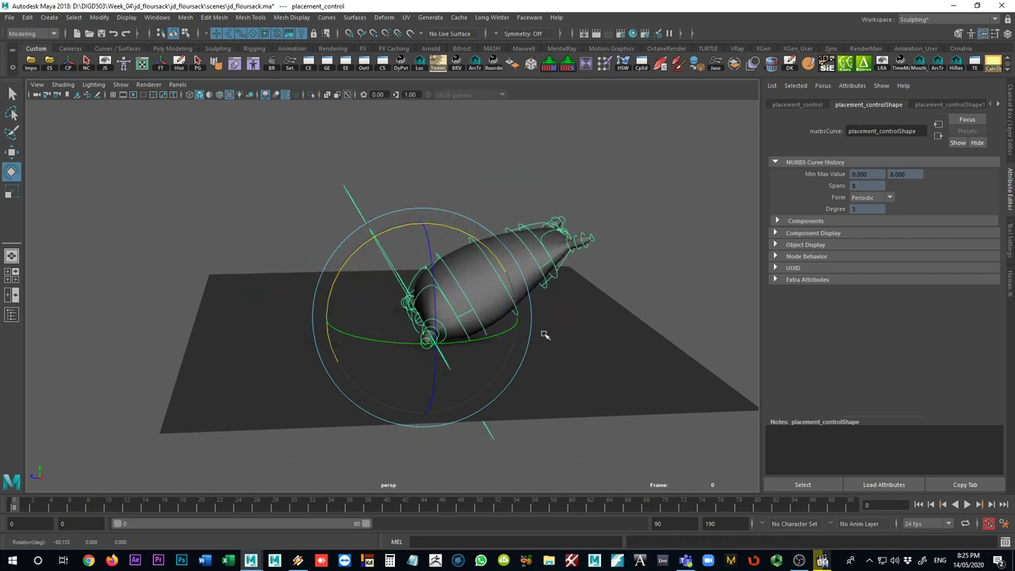
click(116, 506)
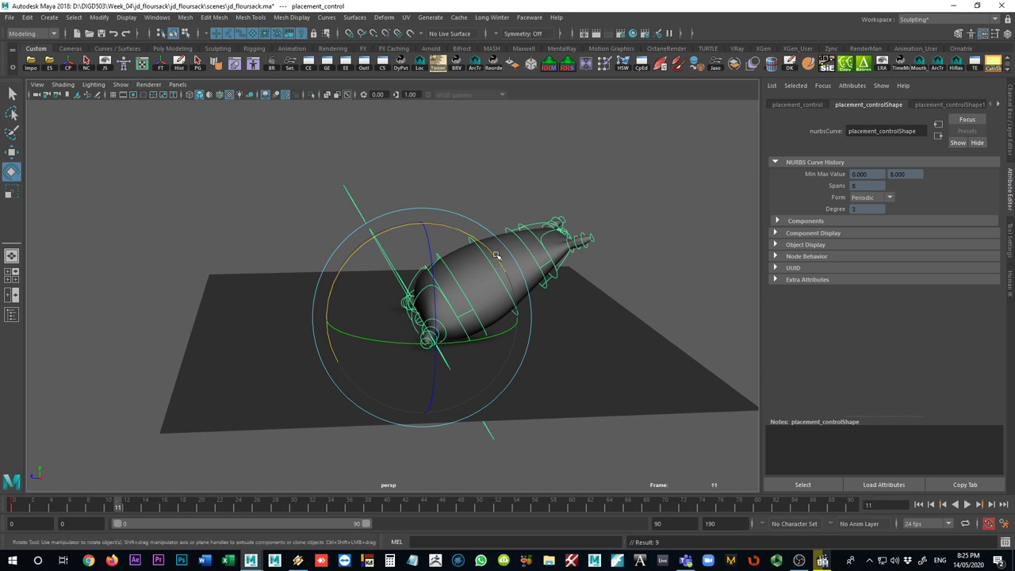
drag(489, 250, 260, 287)
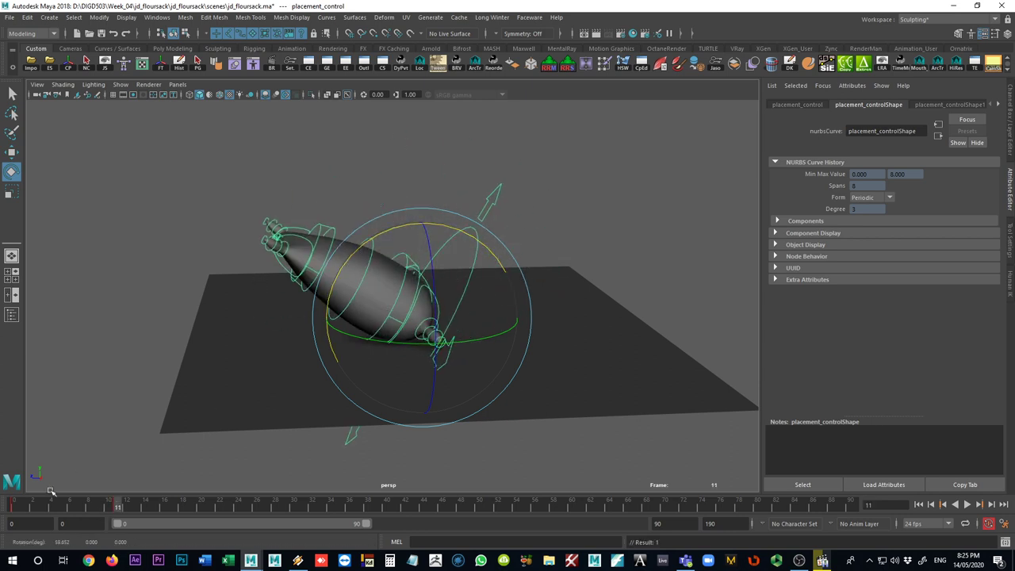
Step: Play the placement control's rotation from frame 0, stop playback, and undo the keyed rotations at both frames
click(4, 512)
key(alt+v)
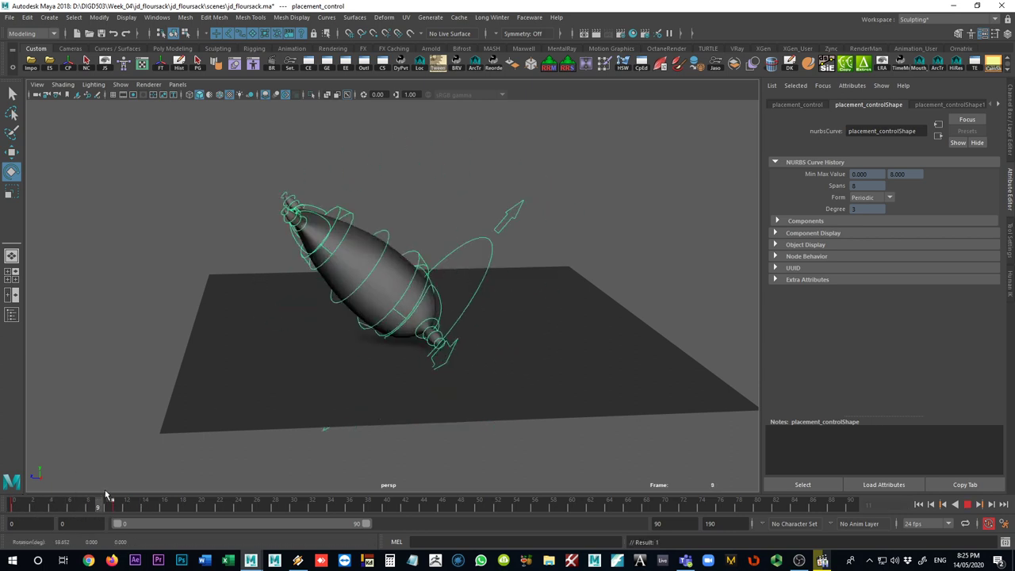
key(alt+v)
key(ctrl+z)
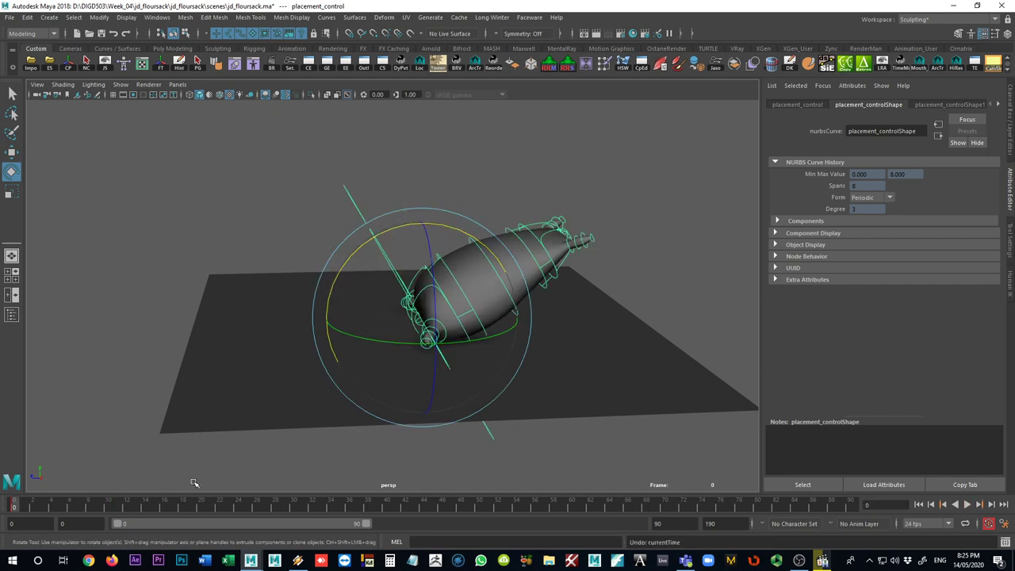
key(ctrl+z)
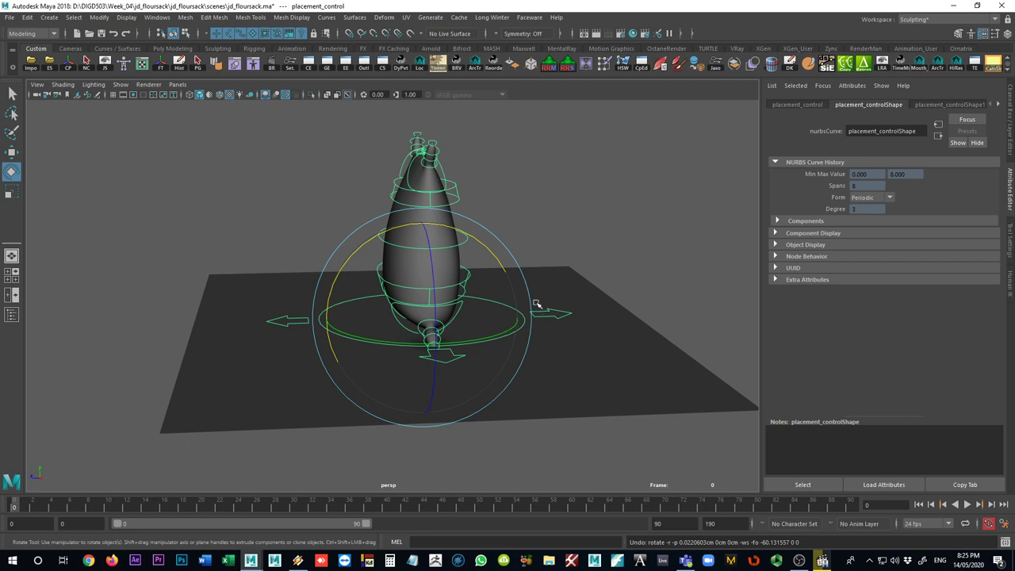
Step: Try sliding the placement control along Z across the floor in successive moves, and undo the moves
alt+drag(401, 380, 466, 383)
alt+right_drag(466, 383, 629, 390)
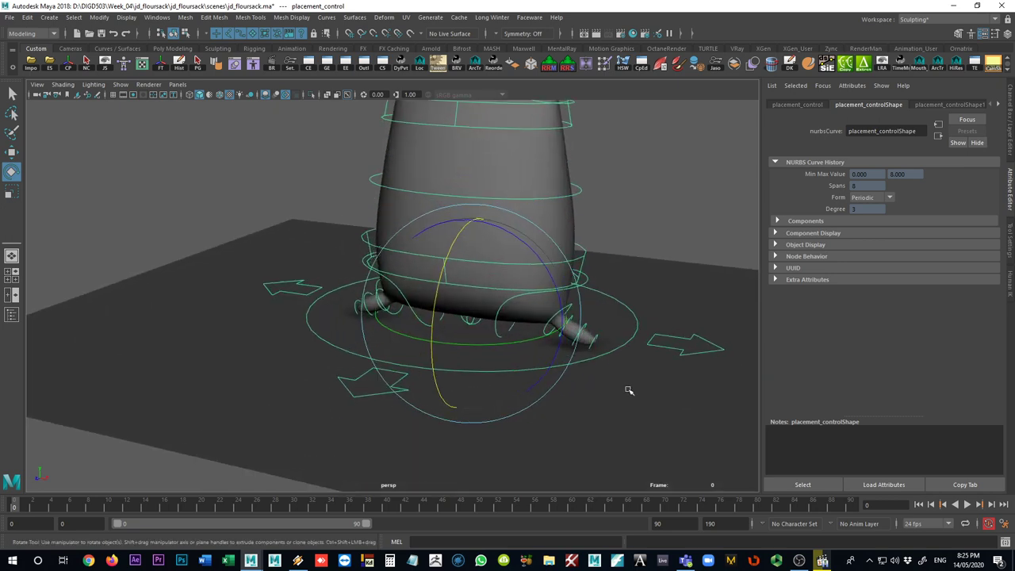
alt+middle_drag(589, 387, 499, 373)
alt+right_drag(498, 374, 398, 299)
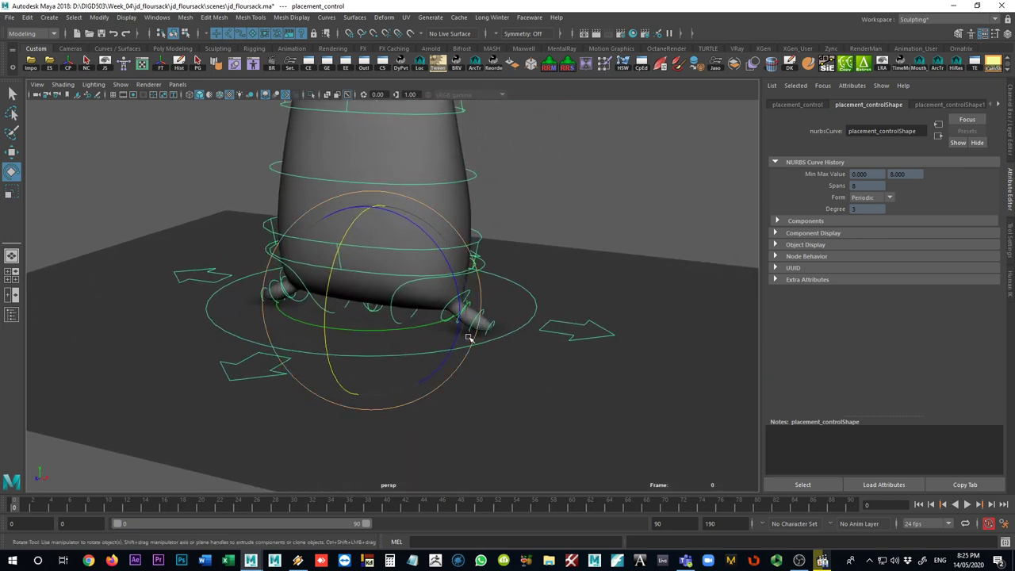
key(w)
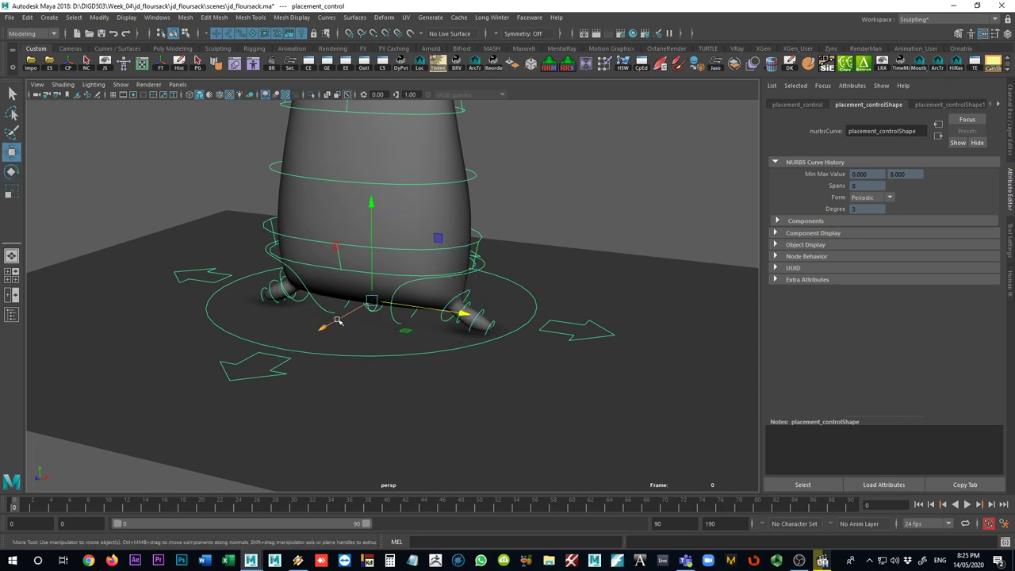
drag(324, 323, 398, 377)
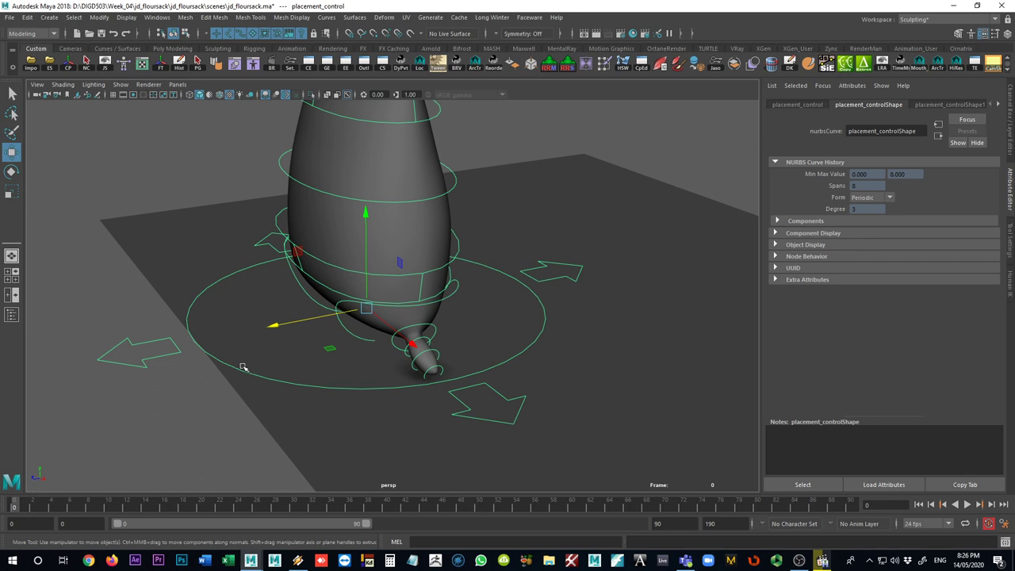
drag(300, 322, 239, 353)
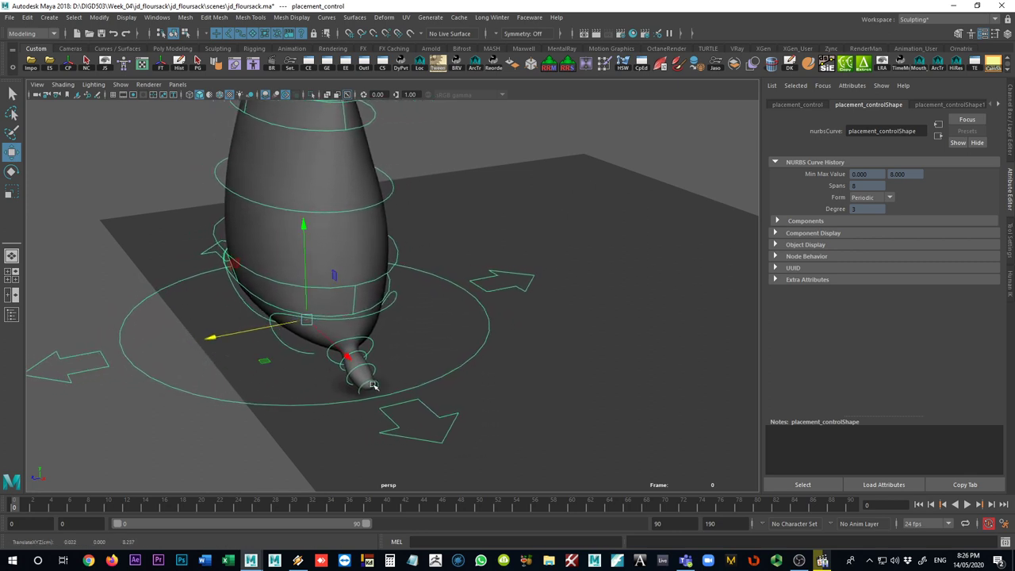
click(295, 401)
key(ctrl+z)
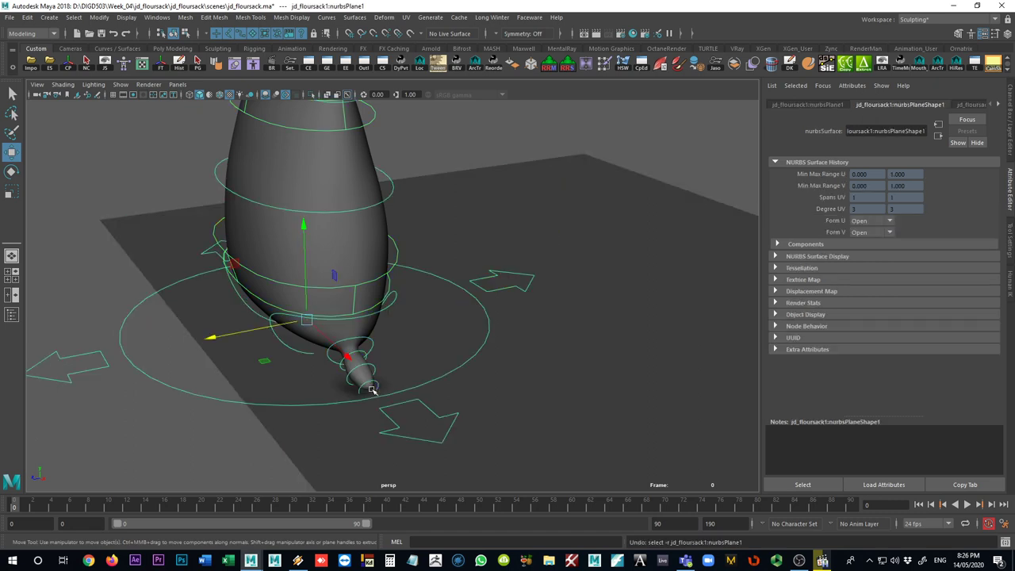
key(ctrl+z)
key(ctrl+z)
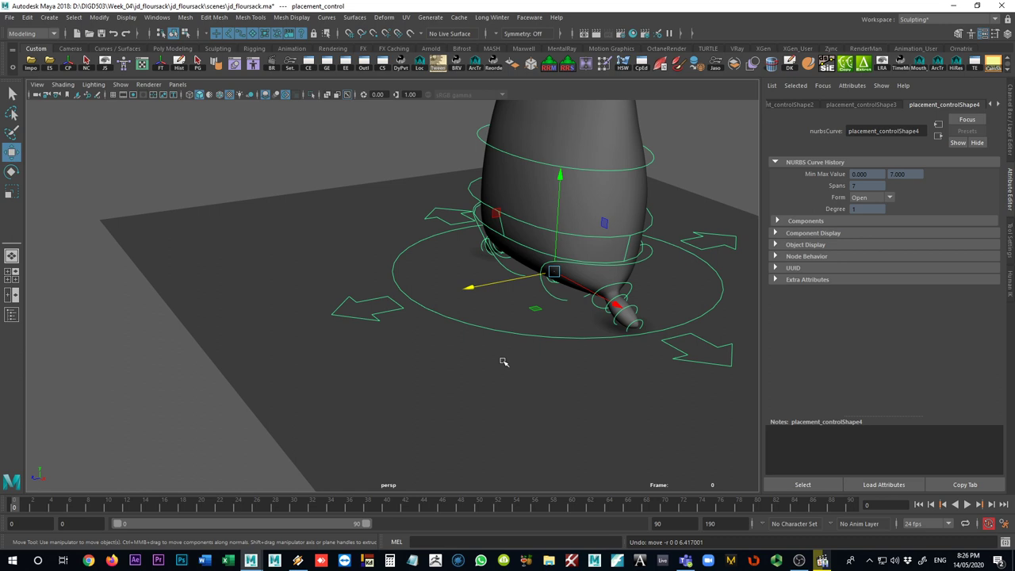
Step: Move the placement control to about 9.3 cm in Z, toward the edge of the floor plane
alt+drag(499, 382, 383, 386)
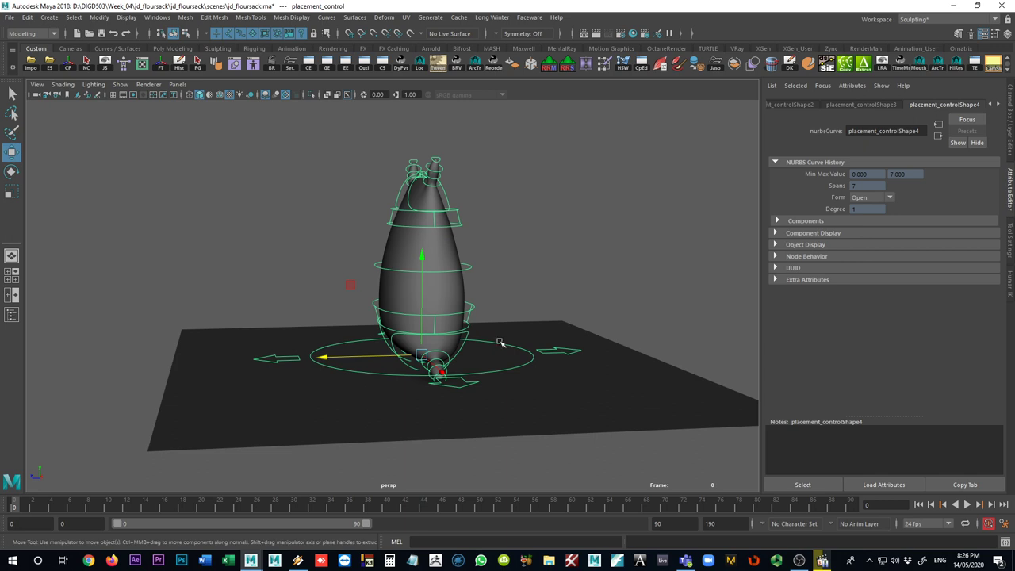
alt+drag(499, 320, 343, 365)
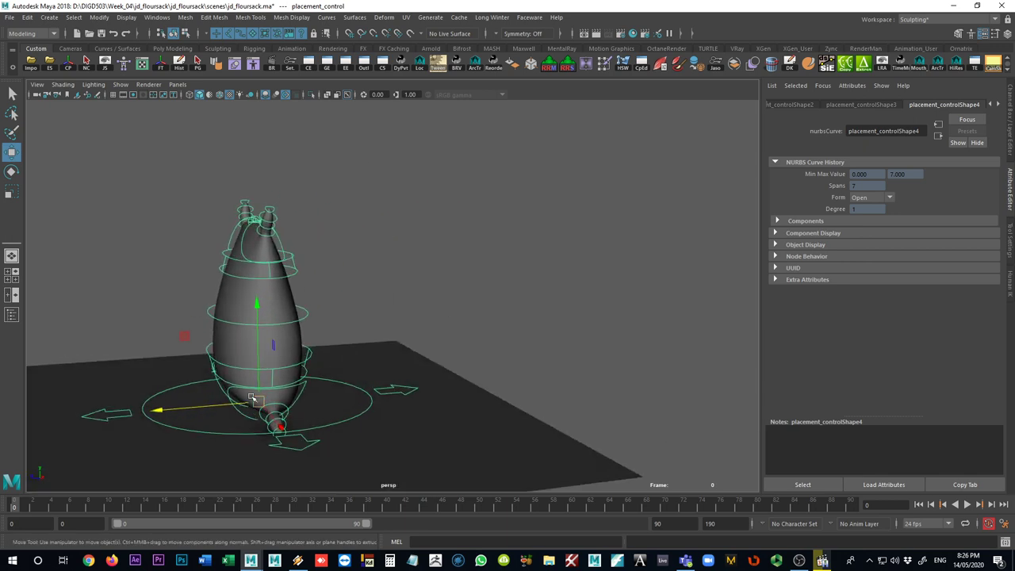
drag(224, 406, 97, 424)
alt+middle_drag(97, 424, 389, 315)
alt+drag(392, 307, 407, 320)
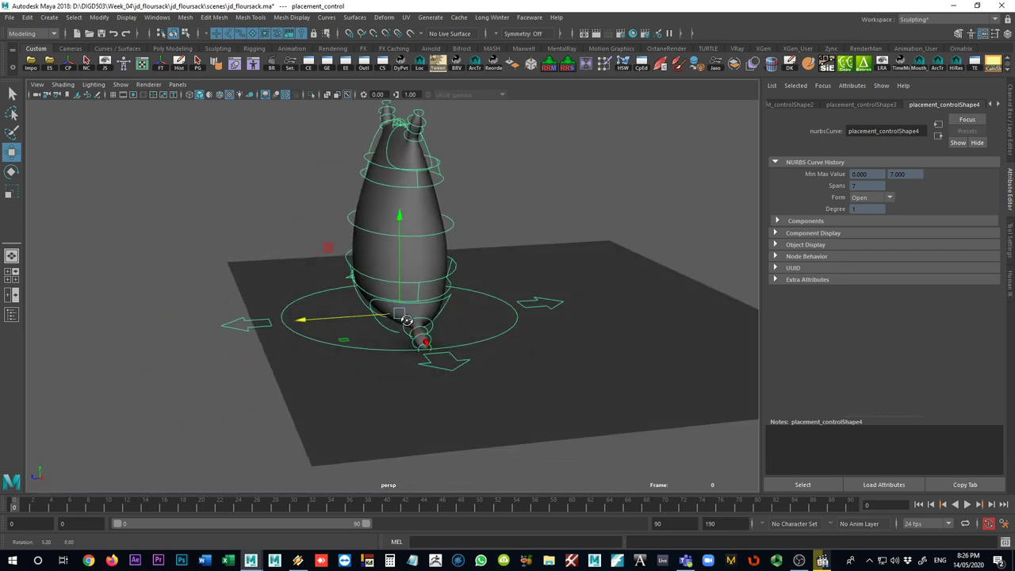
Step: Try moving the placement control freely down and away from the floor plane, and undo that move
alt+middle_drag(407, 320, 499, 288)
drag(458, 283, 182, 527)
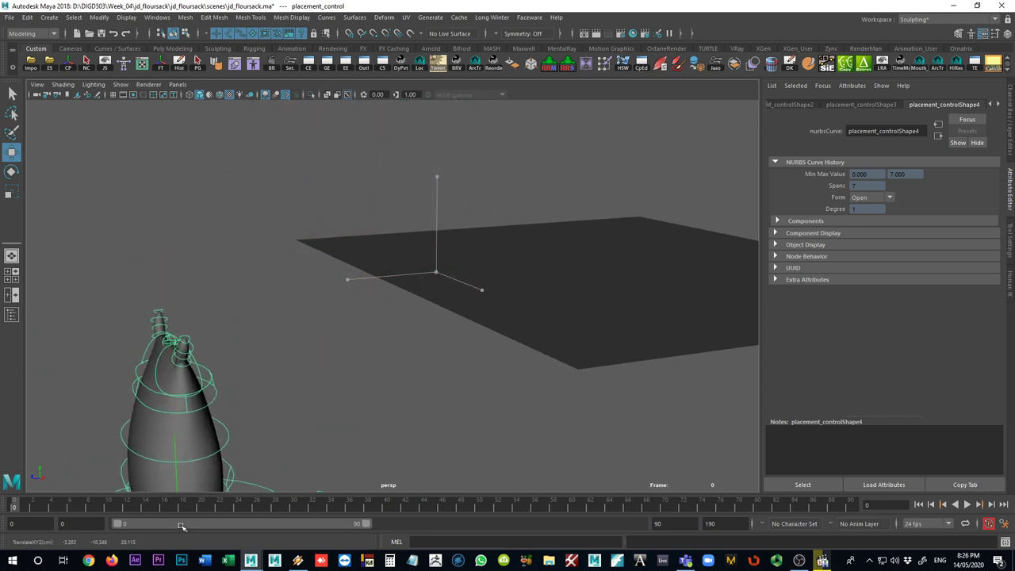
key(ctrl+z)
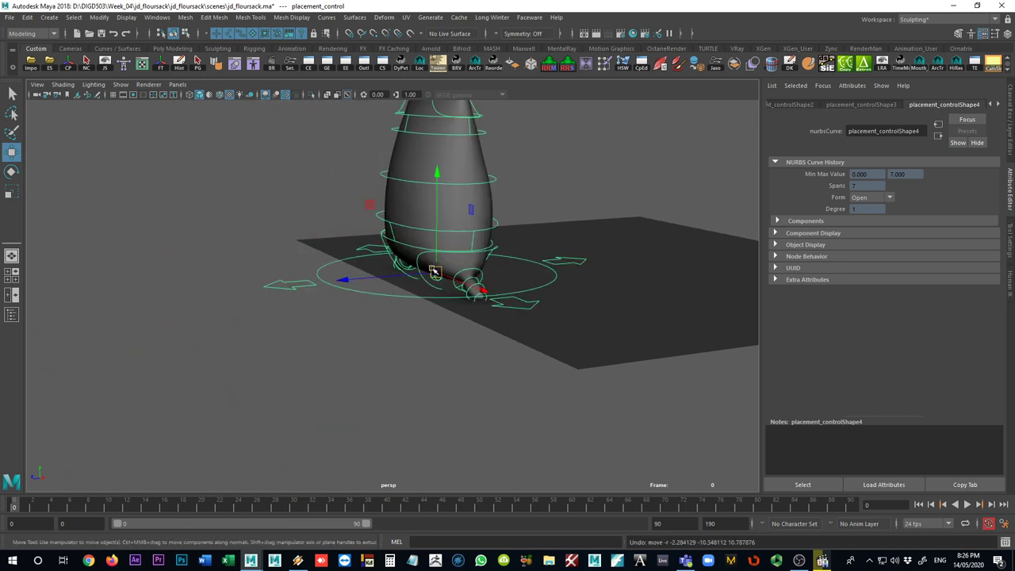
Step: Move the placement control freely up and off the floor plane, and rotate it about 47 degrees in X
scroll(468, 286, up, 3)
alt+right_drag(476, 278, 462, 273)
alt+drag(462, 274, 450, 282)
alt+middle_drag(450, 282, 444, 313)
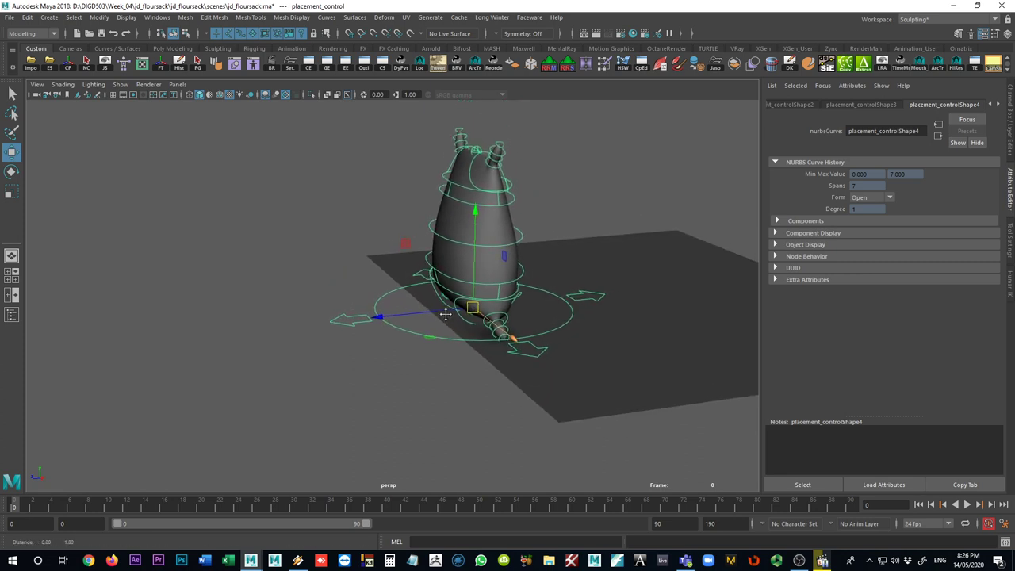
alt+drag(444, 312, 443, 307)
click(470, 300)
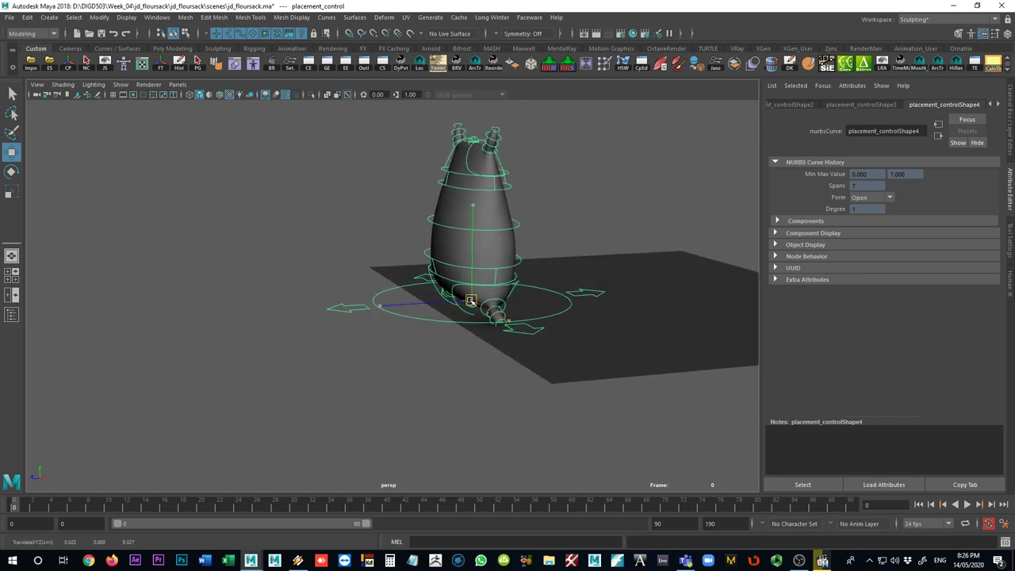
drag(470, 301, 317, 241)
key(e)
drag(353, 153, 431, 263)
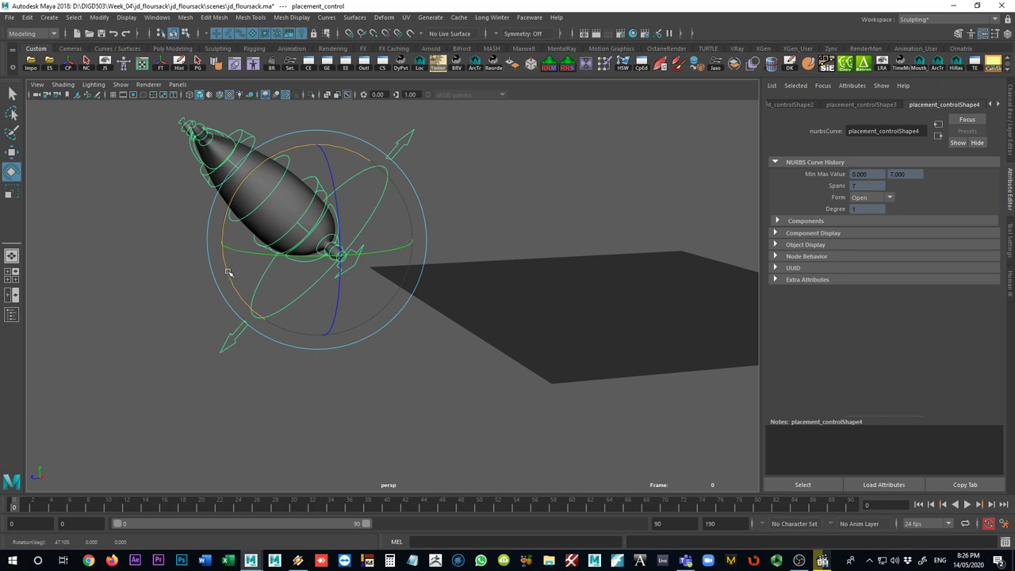
Step: Try moving the placement control freely down below the floor plane and rotating it in X, tipping the sack over and back upright
key(w)
drag(314, 240, 246, 404)
key(e)
drag(283, 317, 198, 313)
key(f)
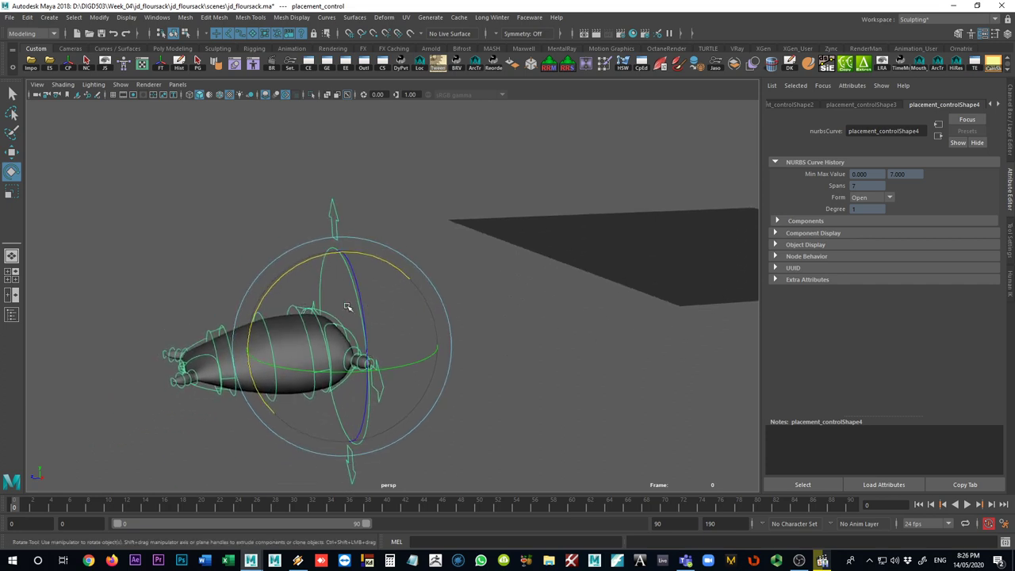
click(368, 256)
drag(370, 254, 476, 390)
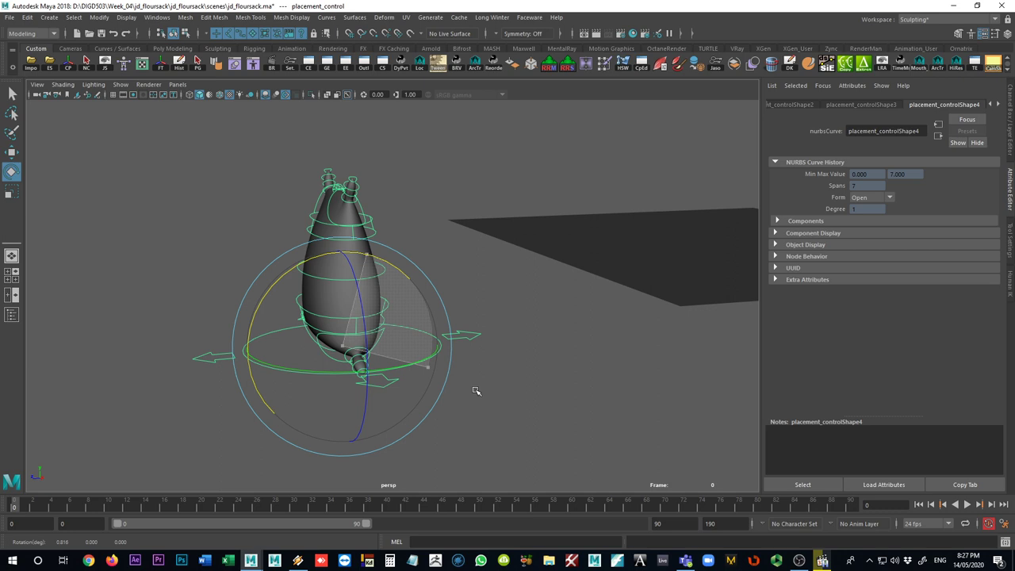
Step: Undo the placement control's free moves and rotations until the sack stands at the edge of the floor plane again
key(ctrl+z)
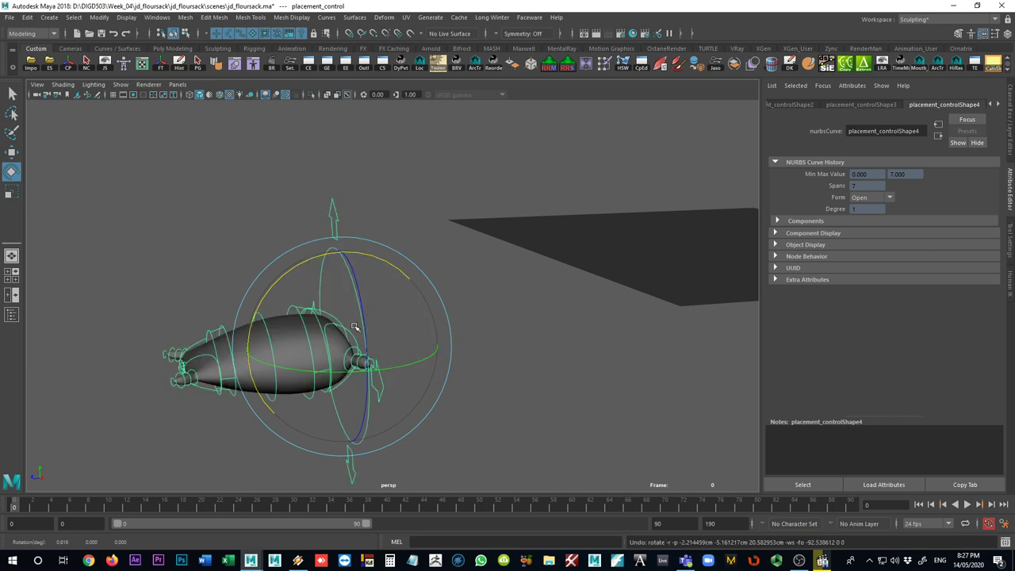
key(ctrl+z)
key(ctrl+z)
key(ctrl+z)
key(ctrl+z)
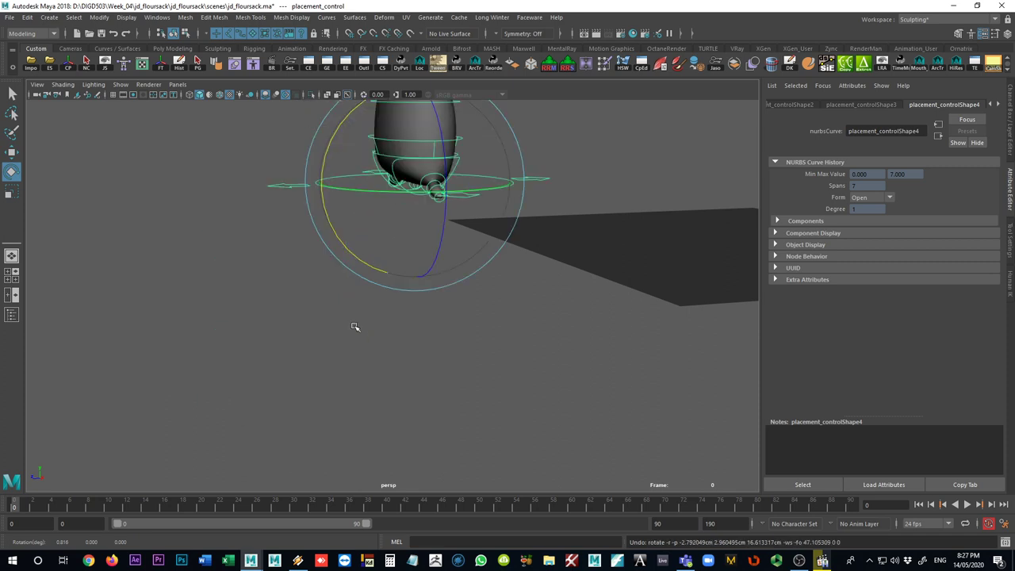
key(ctrl+z)
alt+drag(471, 315, 292, 437)
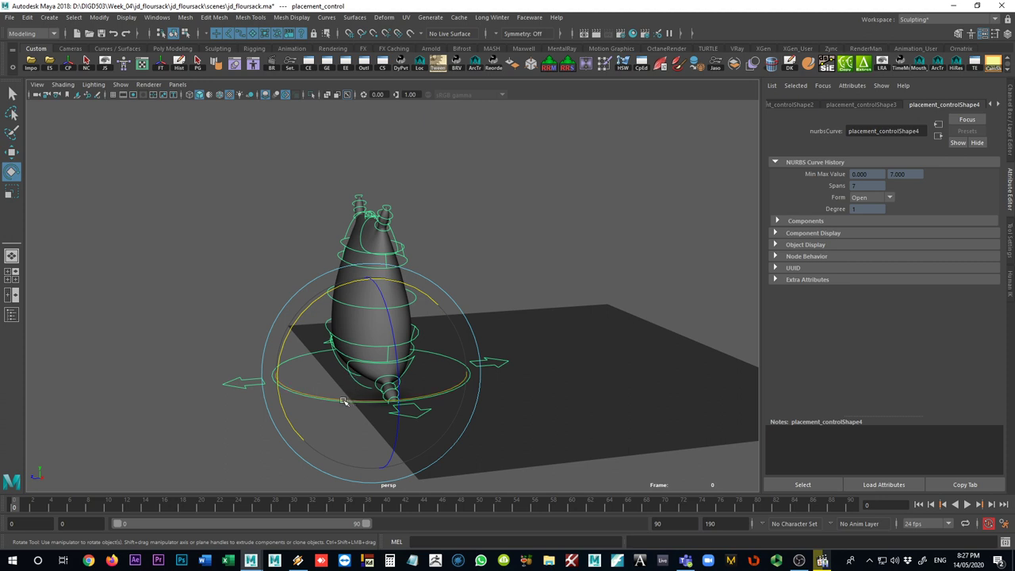
Step: Try moving the placement control freely off the floor plane and rotating it in Y, and undo these changes
key(w)
drag(373, 389, 80, 314)
key(e)
key(ctrl+z)
key(ctrl+z)
key(ctrl+z)
key(ctrl+z)
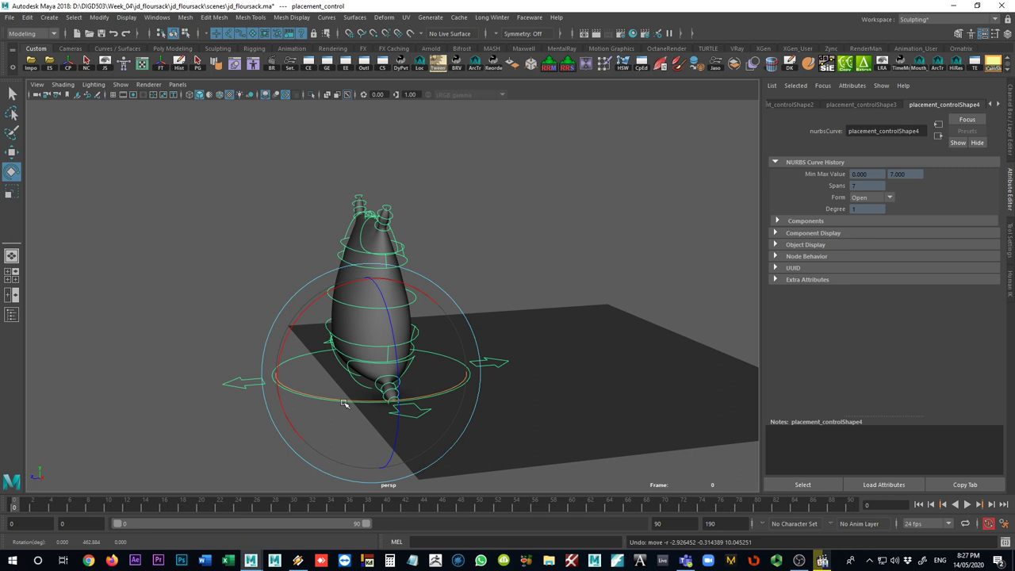
Step: Try moving the bottom control freely by itself and together with the top control, and undo both moves
key(w)
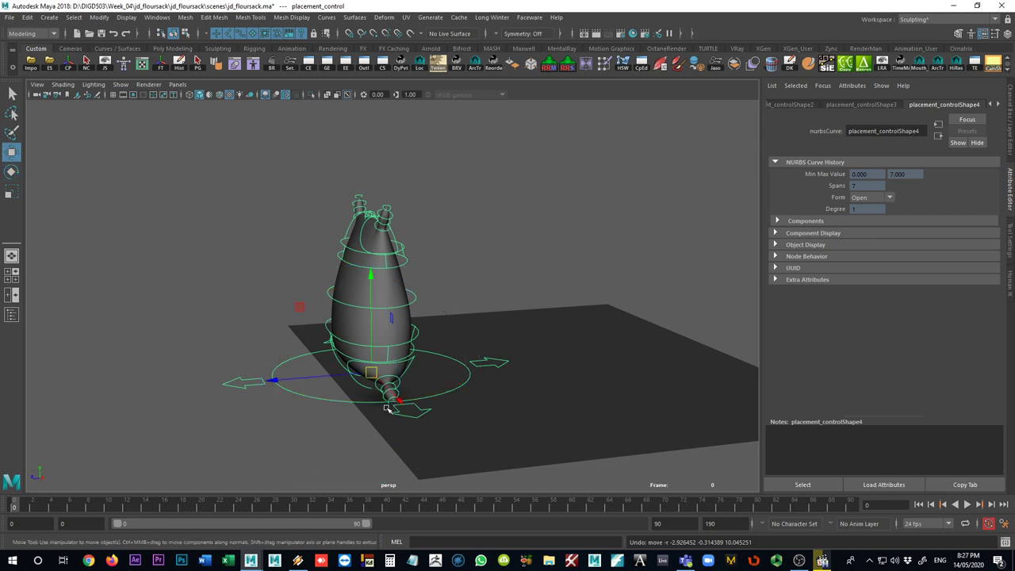
alt+drag(393, 406, 438, 384)
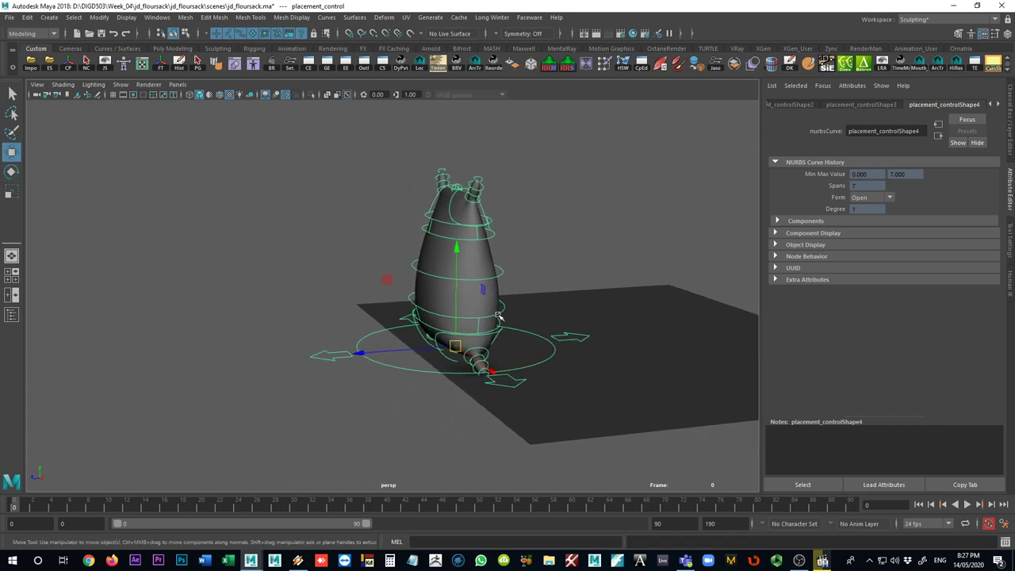
click(433, 315)
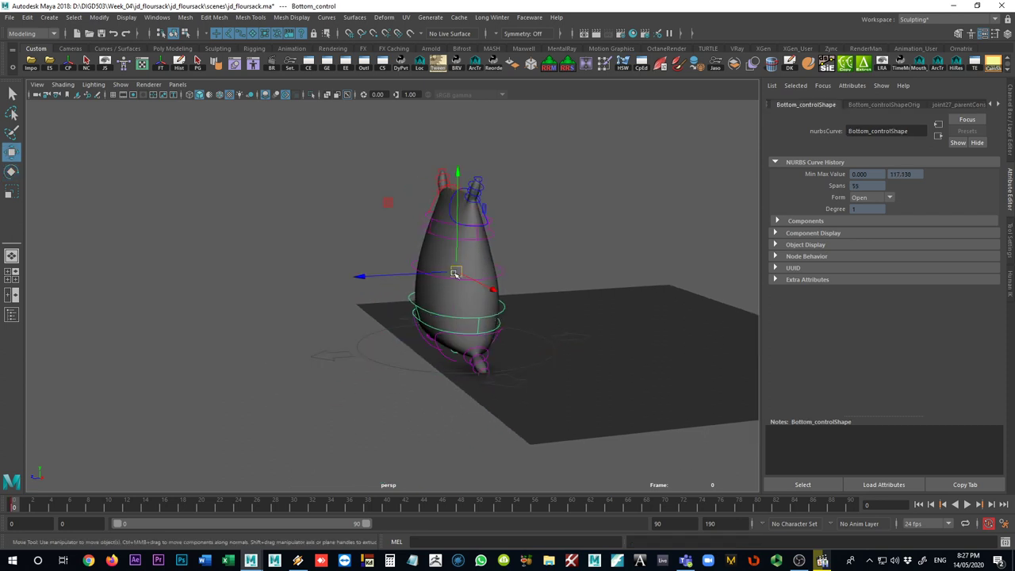
drag(456, 271, 451, 242)
key(ctrl+z)
shift+click(478, 238)
key(ctrl+z)
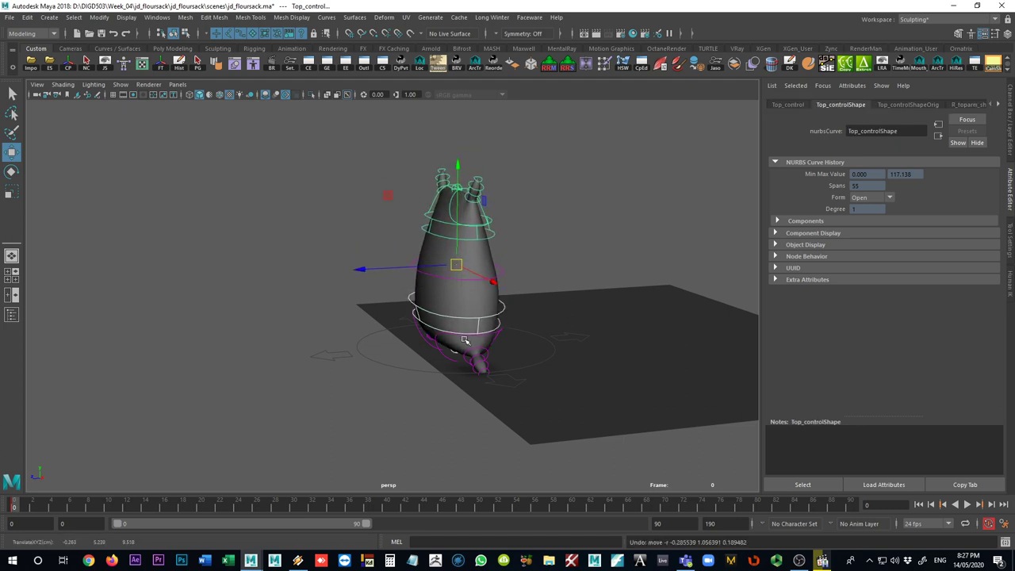
Step: Try moving the bottom control together with the right bottom-arm shoulder control upward, and undo that move
click(438, 324)
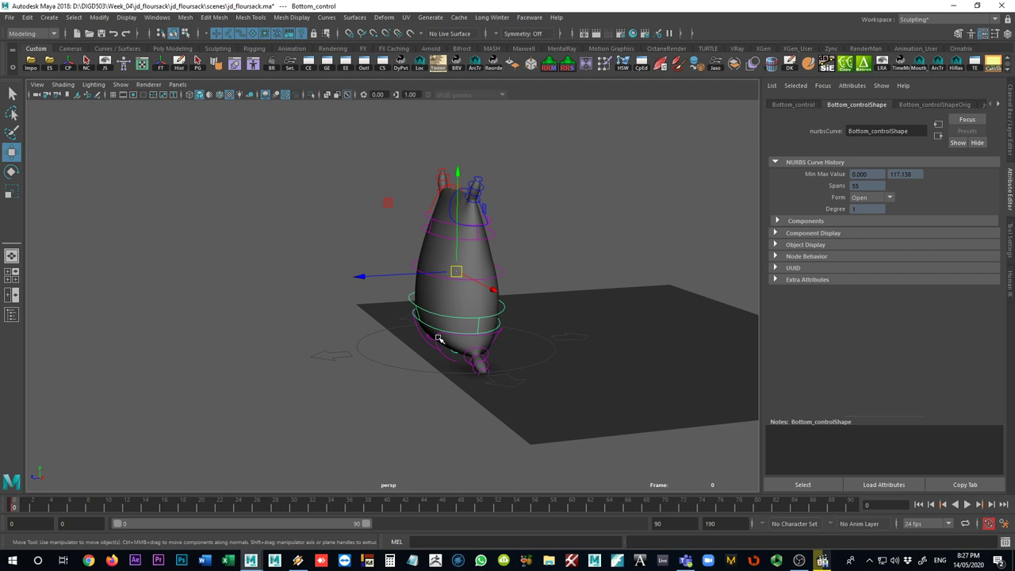
click(439, 338)
shift+click(415, 328)
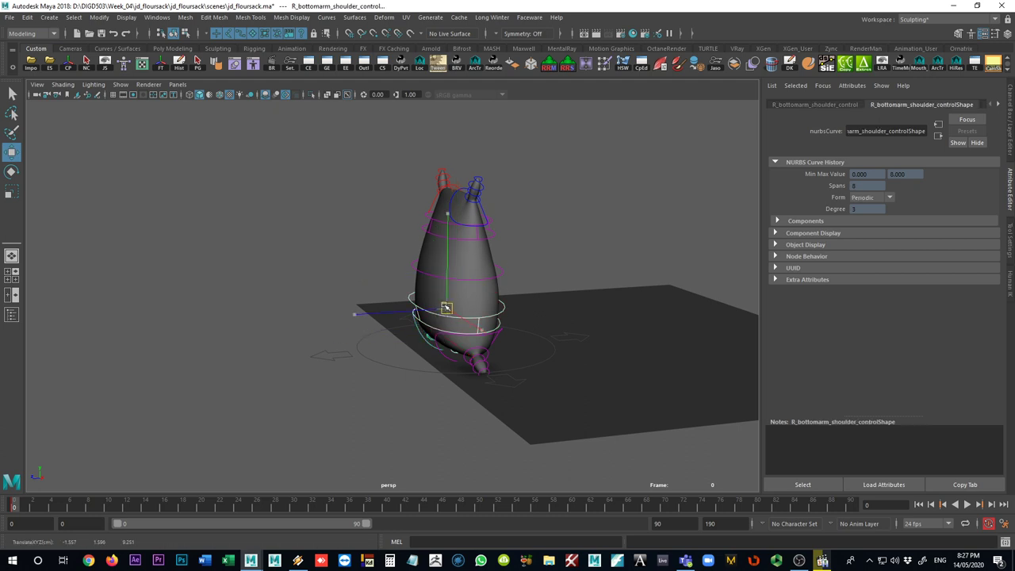
drag(446, 309, 445, 290)
key(ctrl+z)
Step: Select both bottom-arm shoulder controls with the bottom and top controls, and lift the sack freely up off the floor plane
alt+drag(410, 354, 463, 352)
click(468, 352)
key(q)
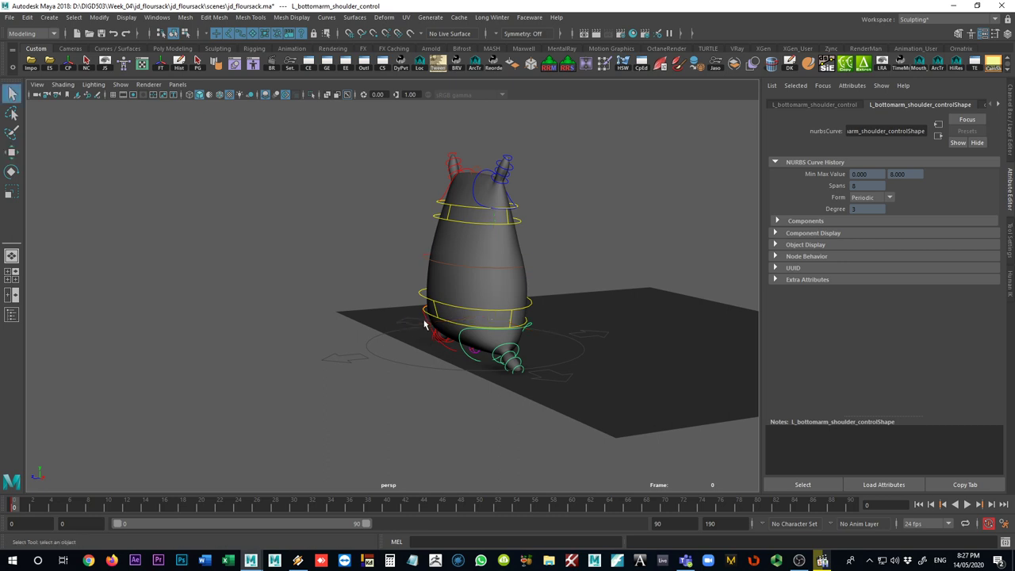
click(439, 325)
click(445, 324)
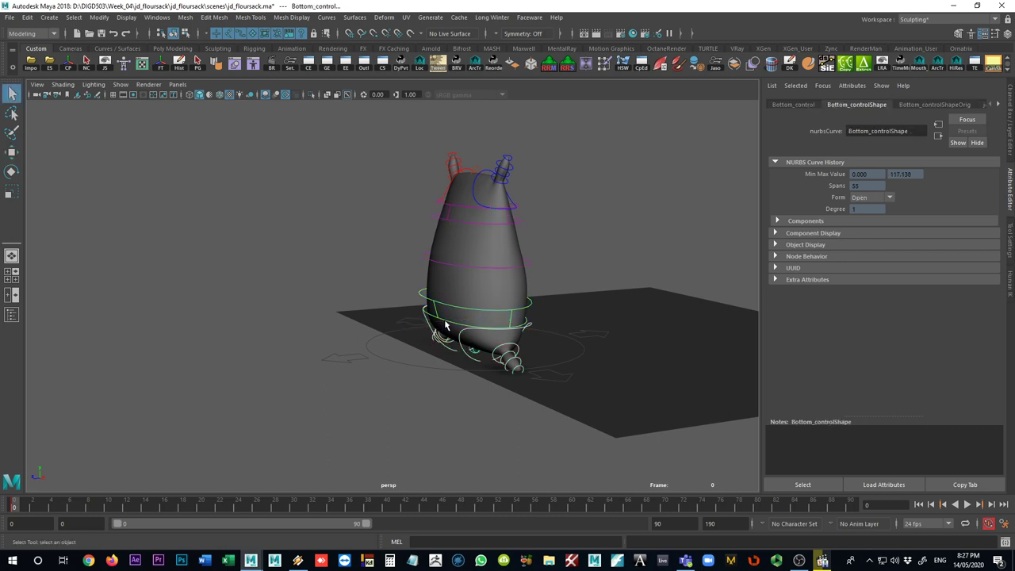
key(e)
key(w)
drag(475, 263, 433, 203)
key(ctrl+z)
click(497, 225)
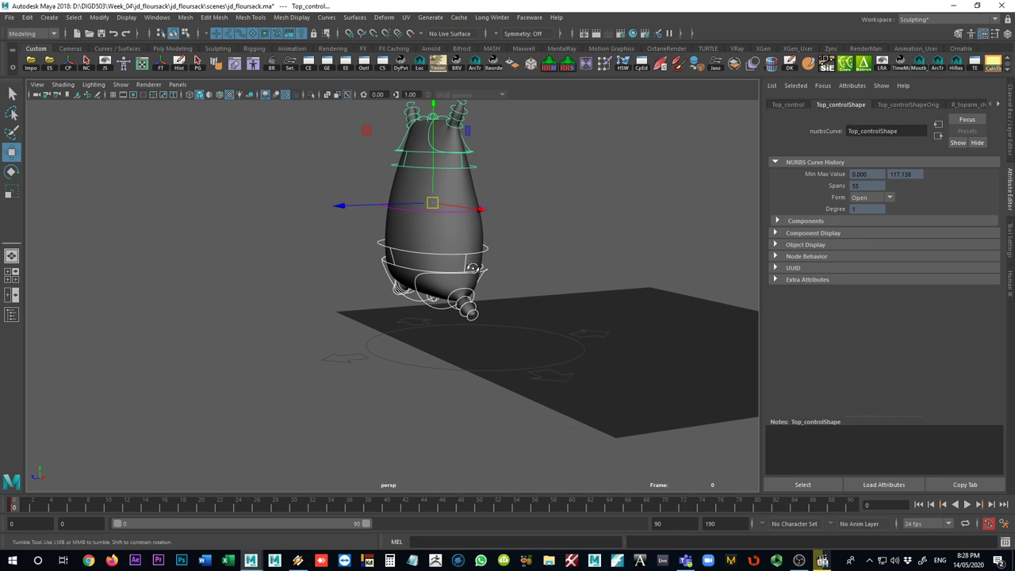
Step: Move the bottom control slightly upward on its own, and rotate the top control about 39 degrees in Y to bend the sack over
alt+drag(477, 287, 463, 325)
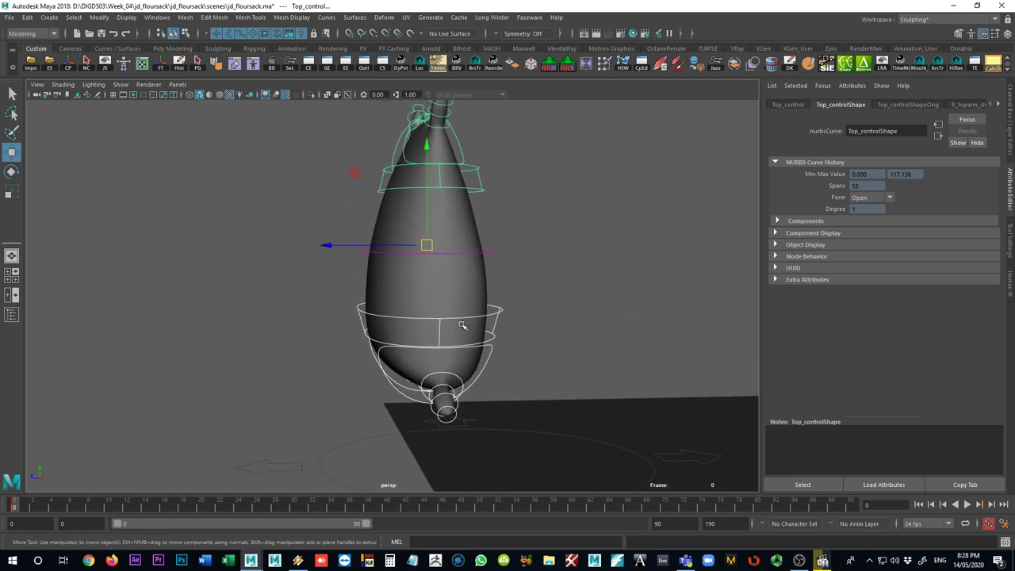
click(452, 318)
drag(427, 256, 441, 238)
click(407, 188)
key(e)
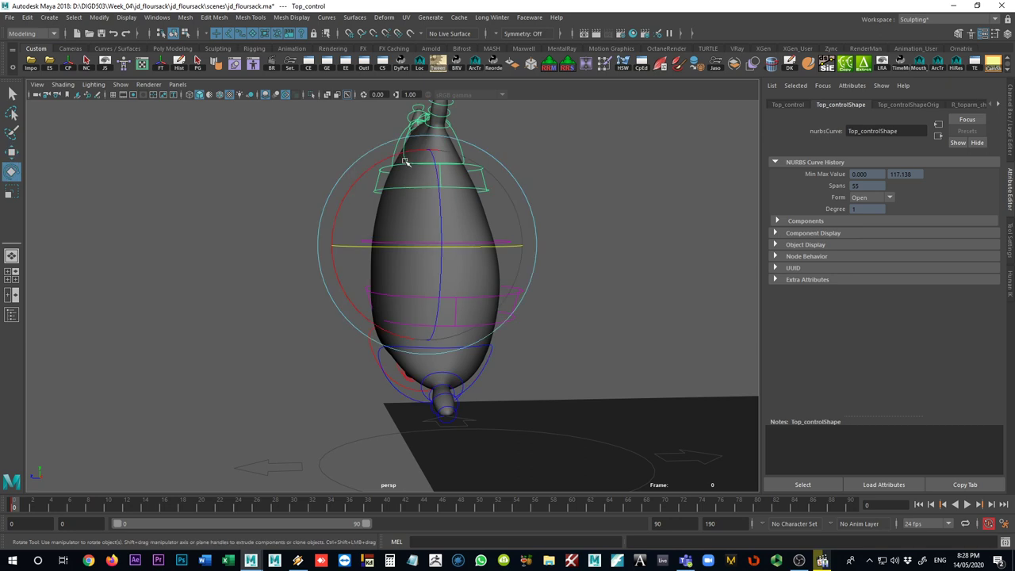
drag(386, 177, 293, 213)
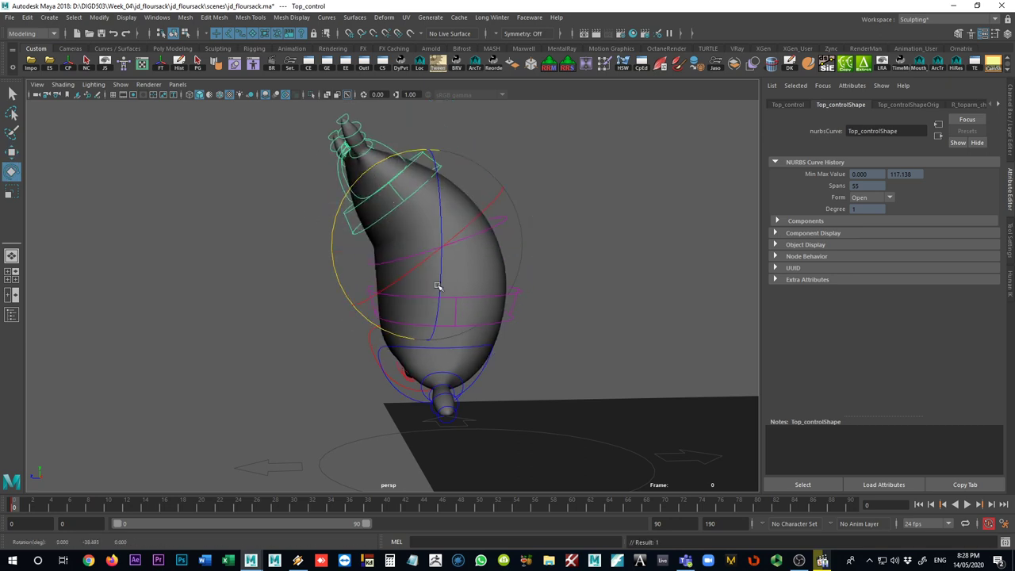
Step: Rotate the left and right bottom-arm shoulder controls so both lower limbs point down toward the floor plane
click(457, 348)
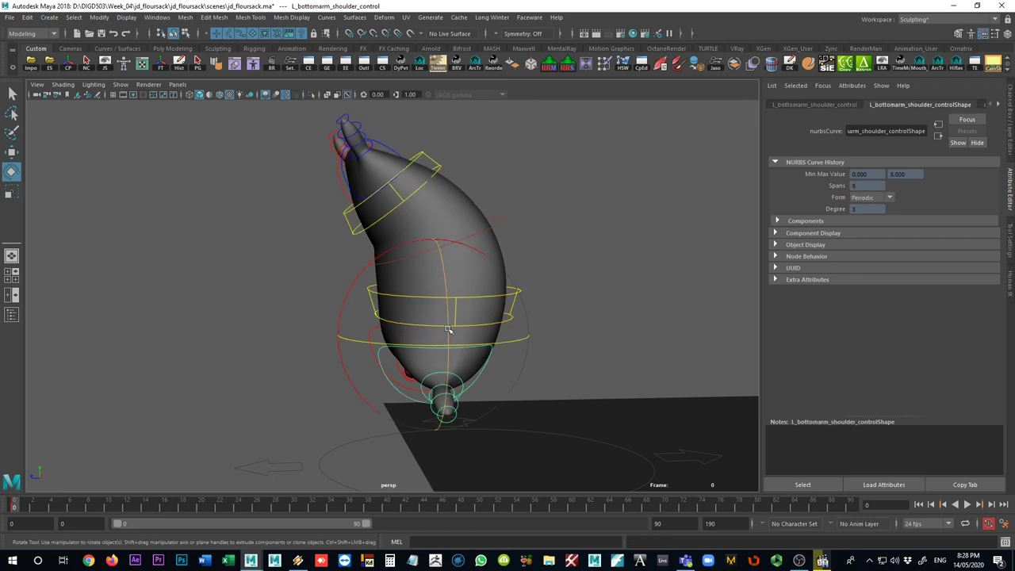
drag(414, 386, 425, 385)
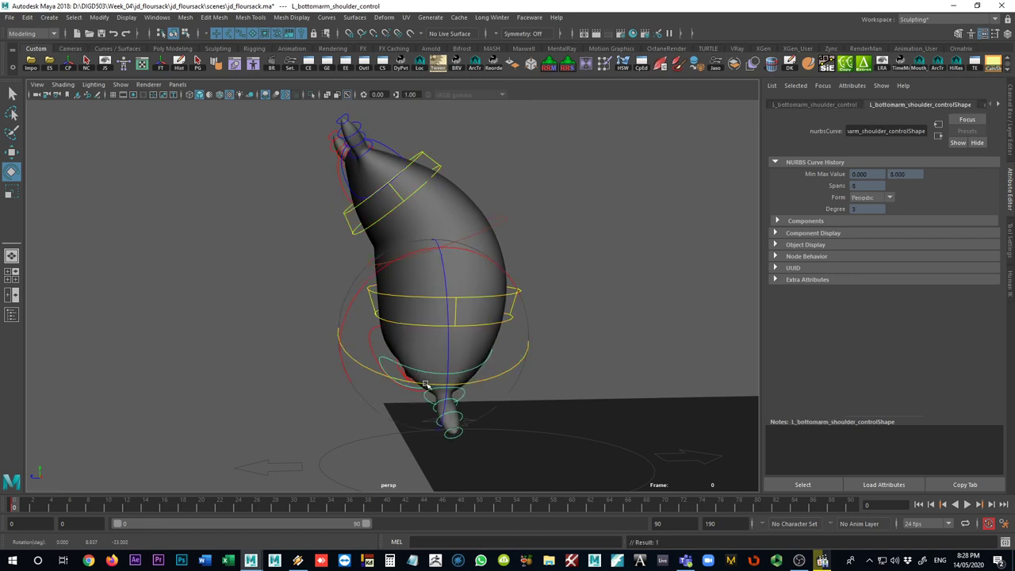
key(q)
click(370, 347)
key(e)
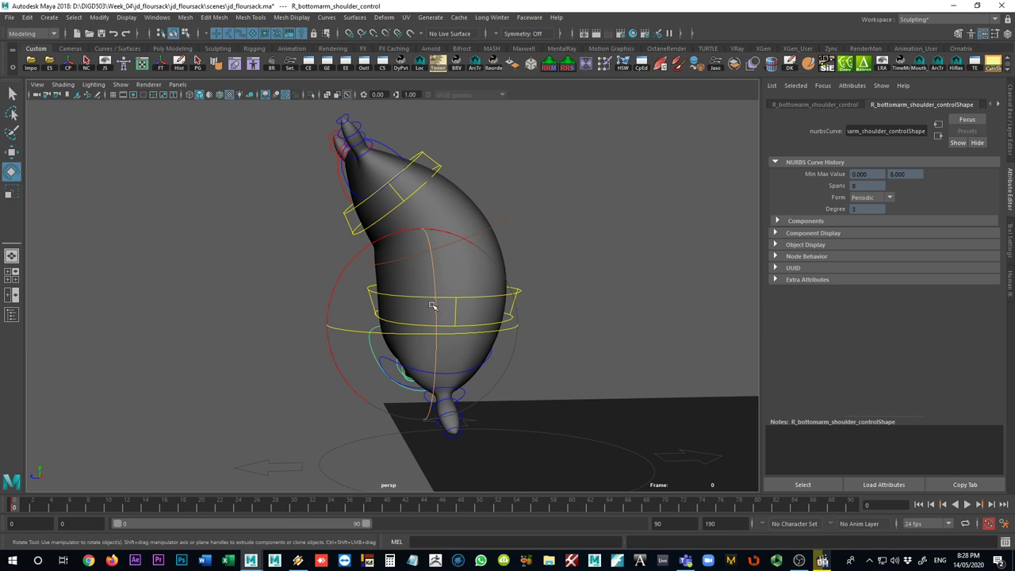
drag(436, 306, 428, 251)
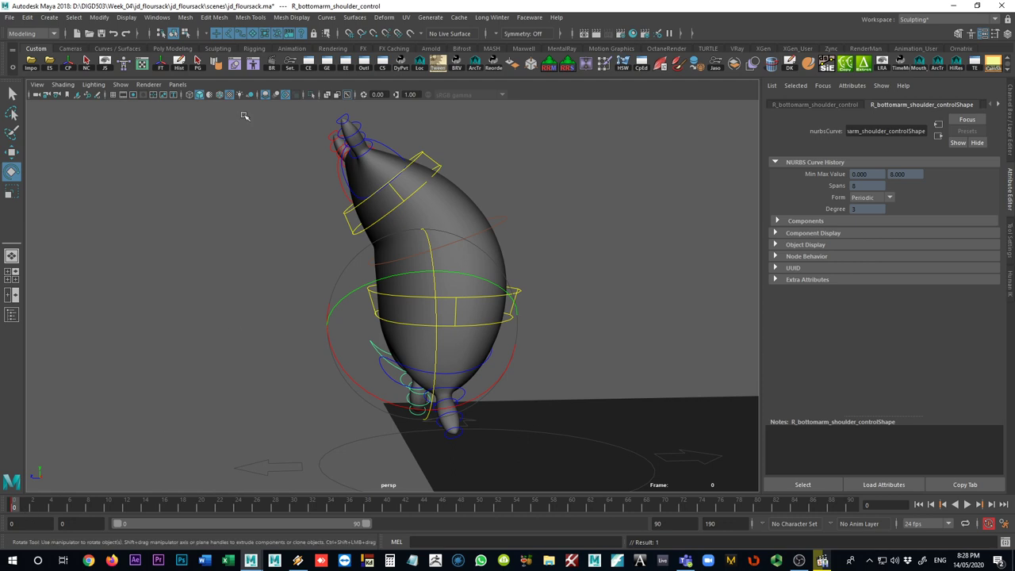
Step: Select all the character's controls, key the pose at frame 0 and go to frame 4
click(89, 65)
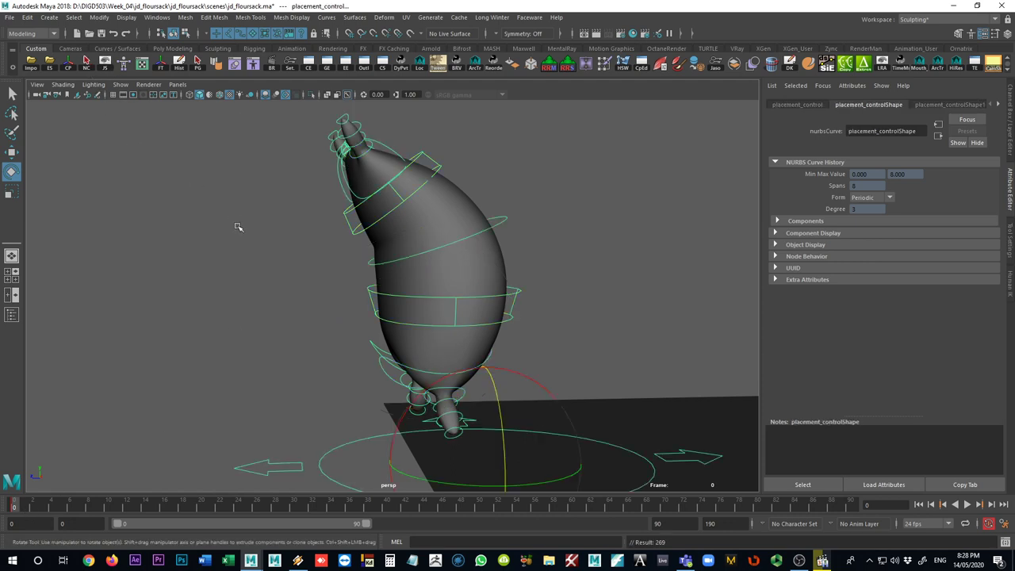
mouse_move(69, 505)
mouse_down()
mouse_move(103, 508)
mouse_move(31, 508)
mouse_move(53, 509)
mouse_up()
Step: Move the bottom and top controls together up and away from the plane, and rotate them to about -80 degrees in Y
click(433, 370)
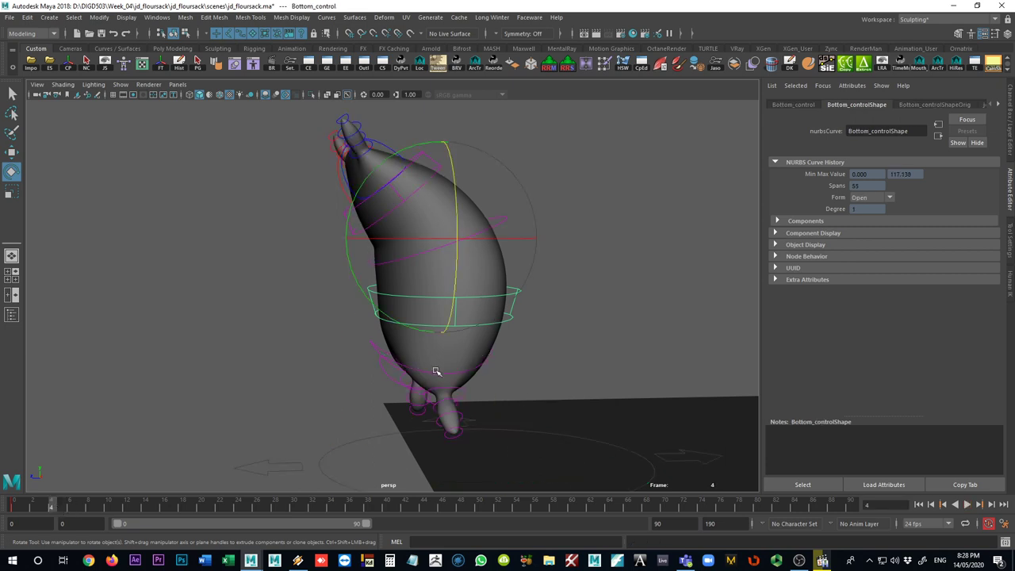
click(426, 375)
click(426, 370)
click(429, 372)
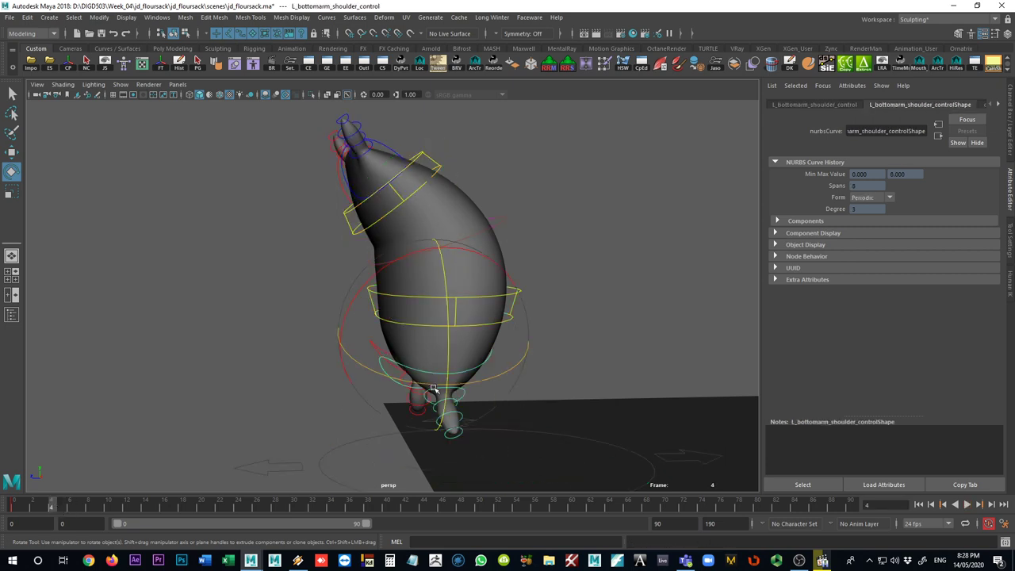
click(425, 328)
click(426, 326)
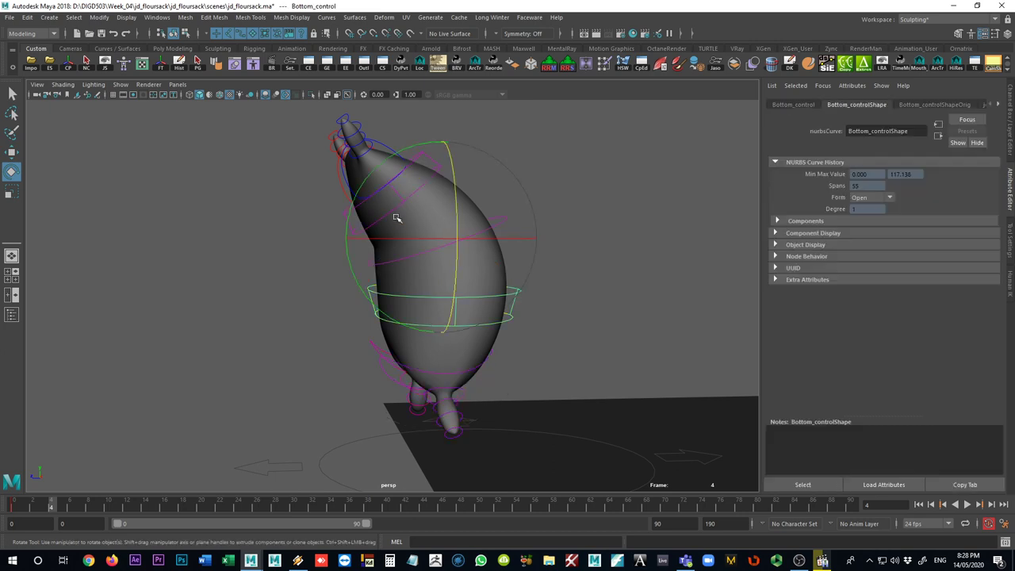
key(q)
click(388, 214)
key(w)
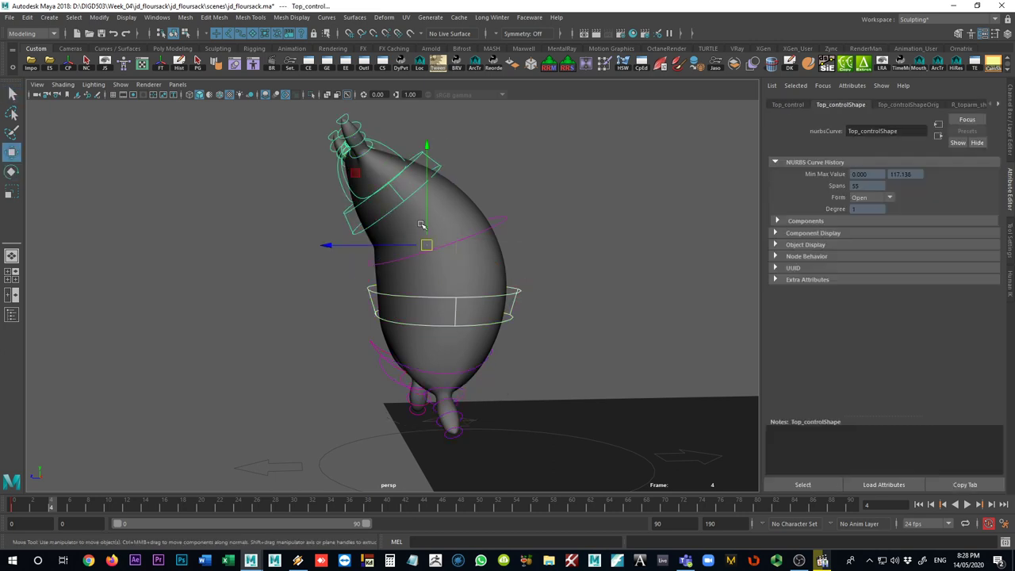
drag(428, 245, 391, 225)
key(e)
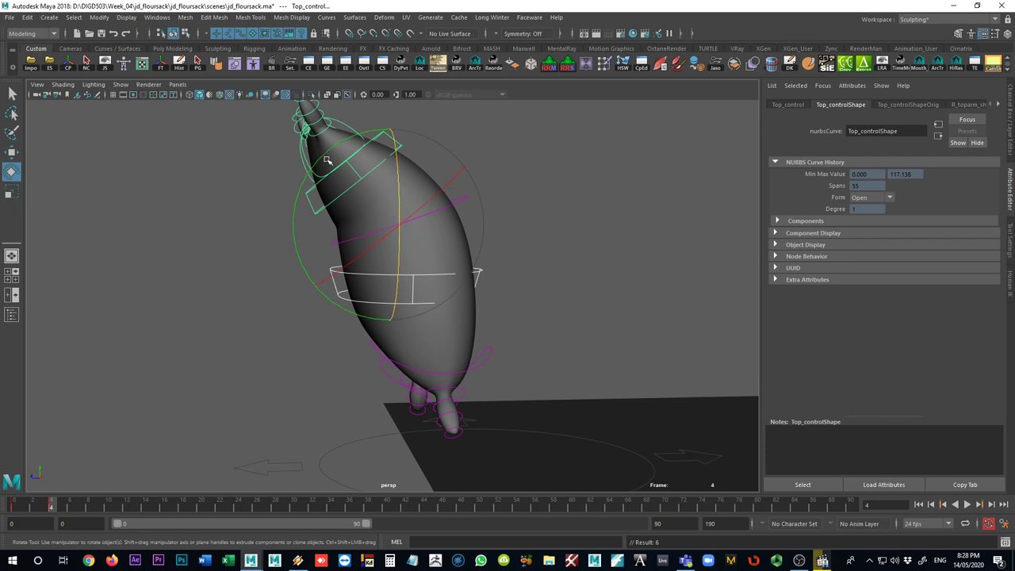
drag(317, 161, 296, 238)
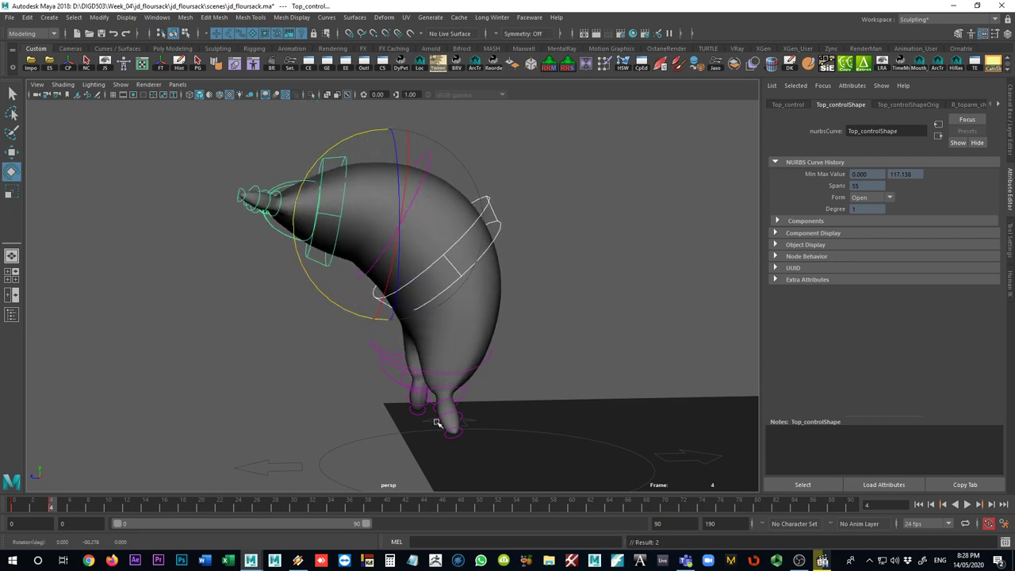
Step: Lift both bottom-arm shoulder controls off the floor plane, and move them with the bottom and top controls outward beyond its edge
click(462, 373)
key(w)
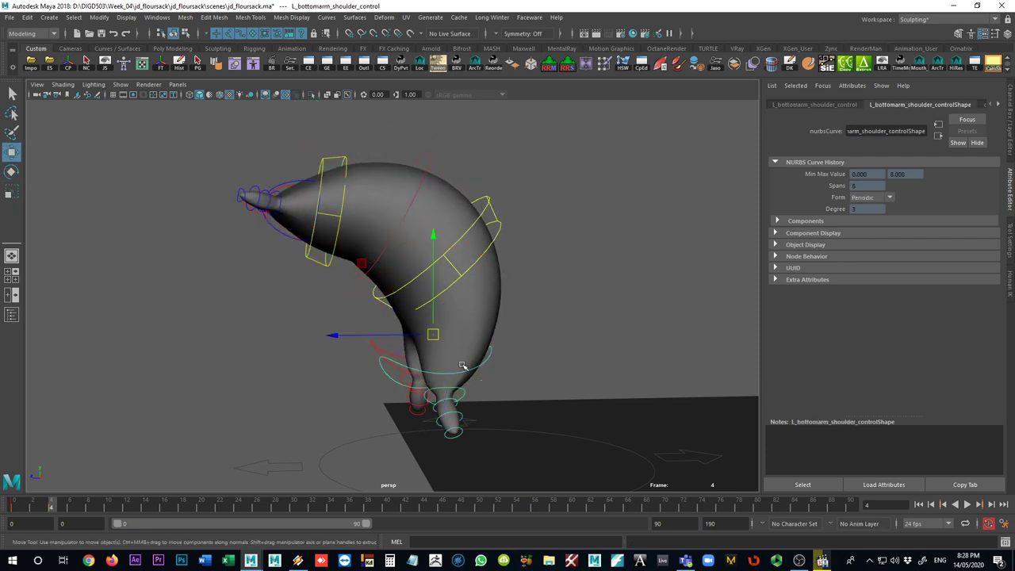
click(377, 349)
drag(405, 351, 414, 291)
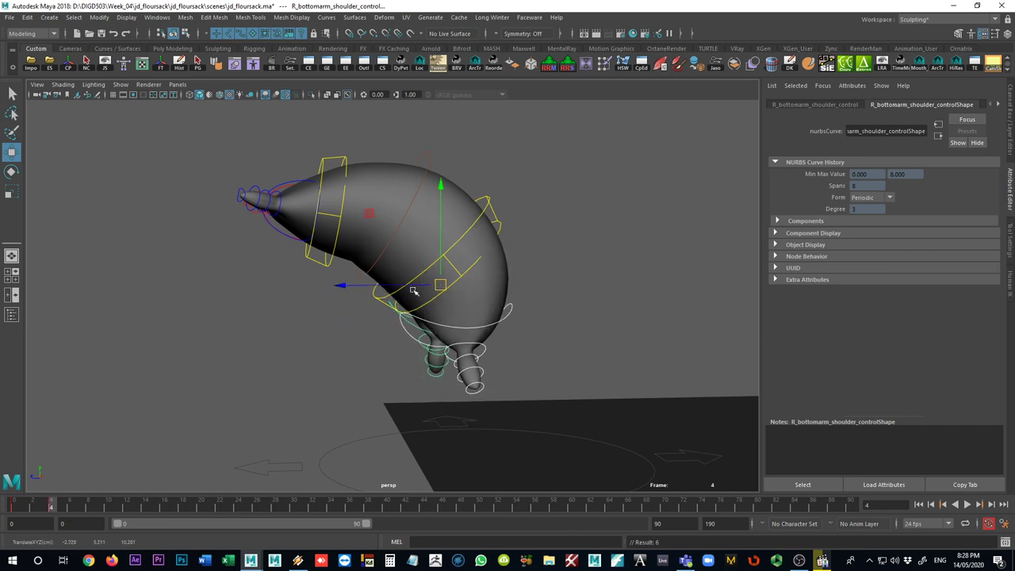
click(415, 282)
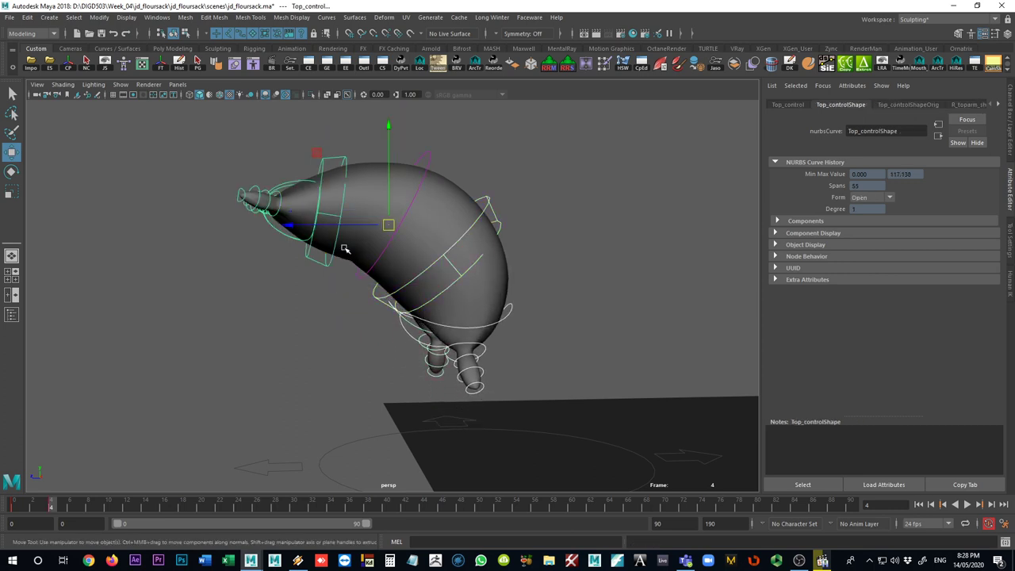
drag(388, 224, 319, 223)
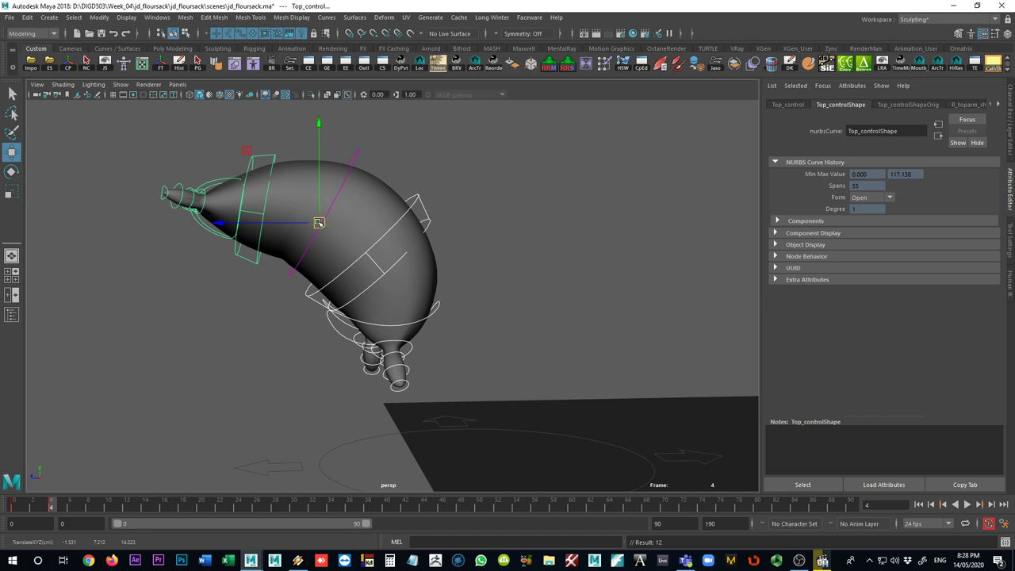
Step: Rotate the bottom control by itself to a steeper angle and shift it freely to reshape the sack's bend
click(419, 203)
key(e)
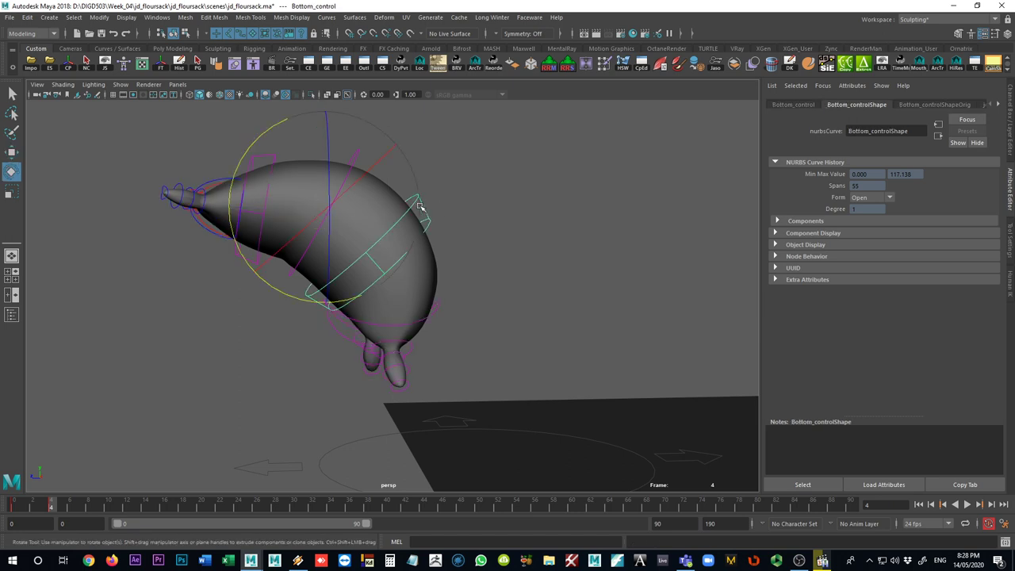
drag(248, 151, 194, 185)
key(e)
drag(341, 291, 349, 297)
key(w)
mouse_move(325, 204)
mouse_down()
mouse_move(297, 193)
mouse_move(291, 204)
mouse_move(306, 199)
mouse_up()
Step: Rotate the top control downward to curl the sack's upper end, and move it slightly inward toward the body
click(269, 172)
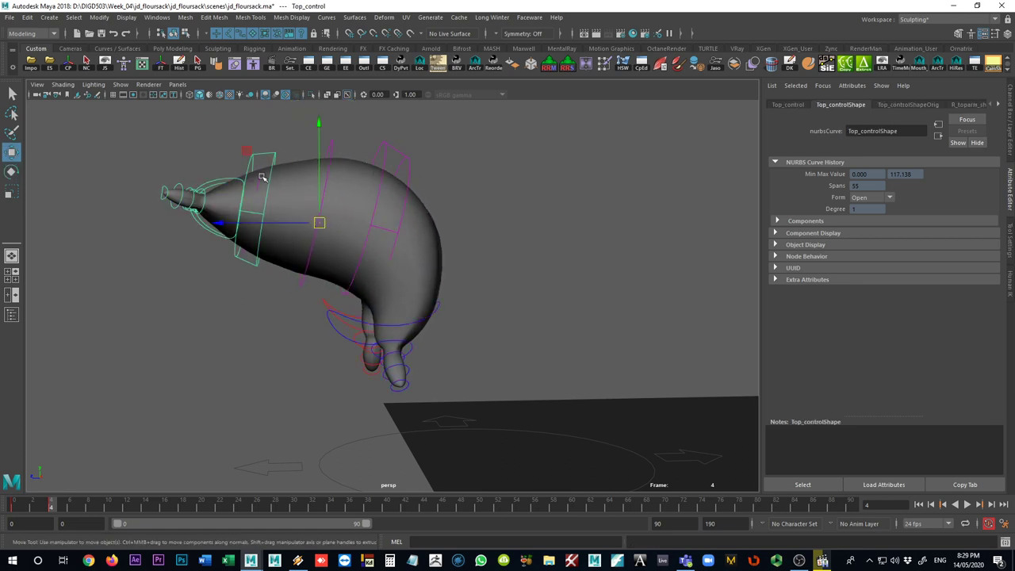
key(e)
drag(303, 129, 262, 199)
key(w)
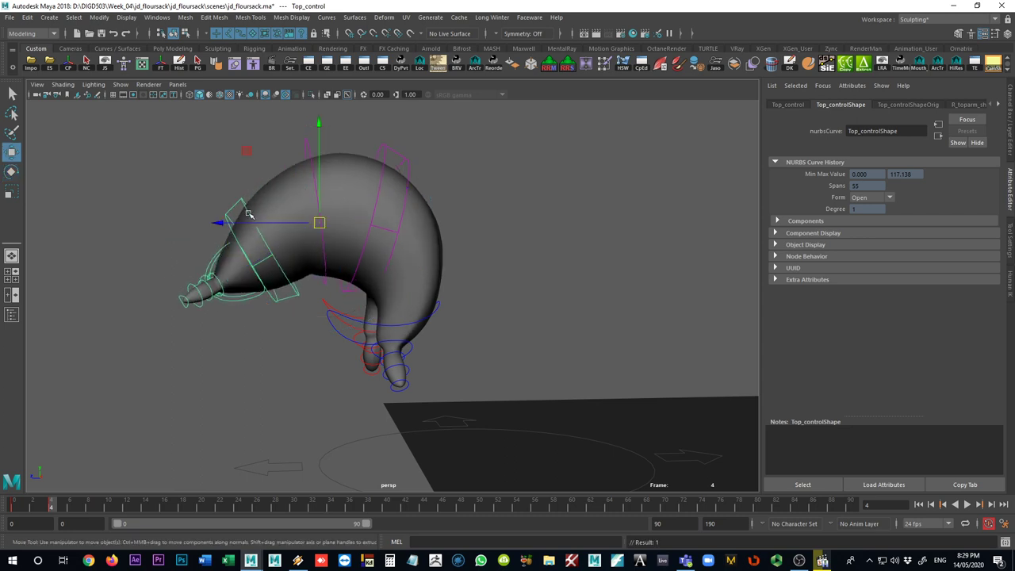
drag(302, 230, 314, 232)
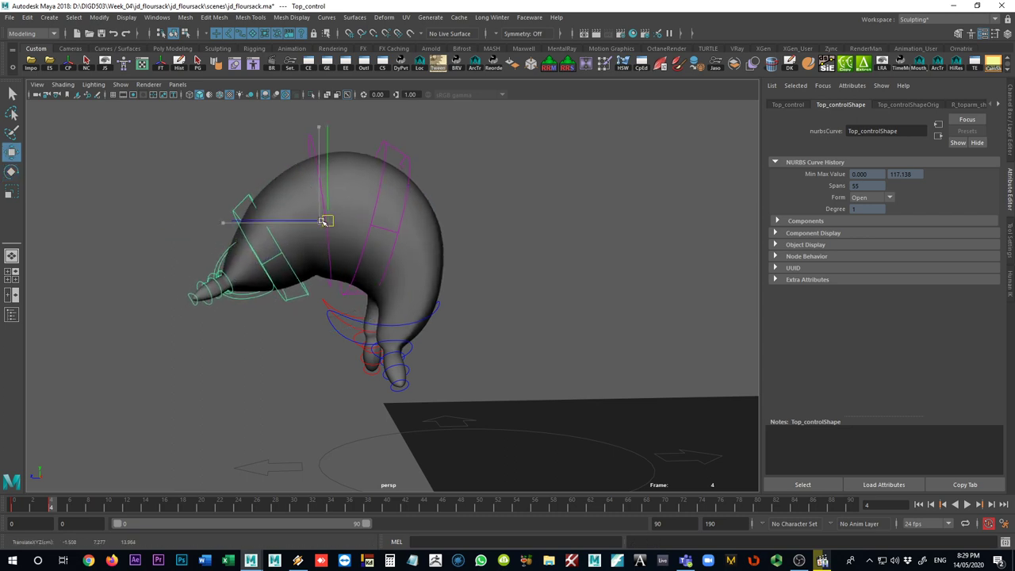
Step: Rotate the left bottom-arm shoulder control so that the arm swings outward, away from the sack's curled upper end
click(421, 326)
key(e)
drag(445, 230, 421, 336)
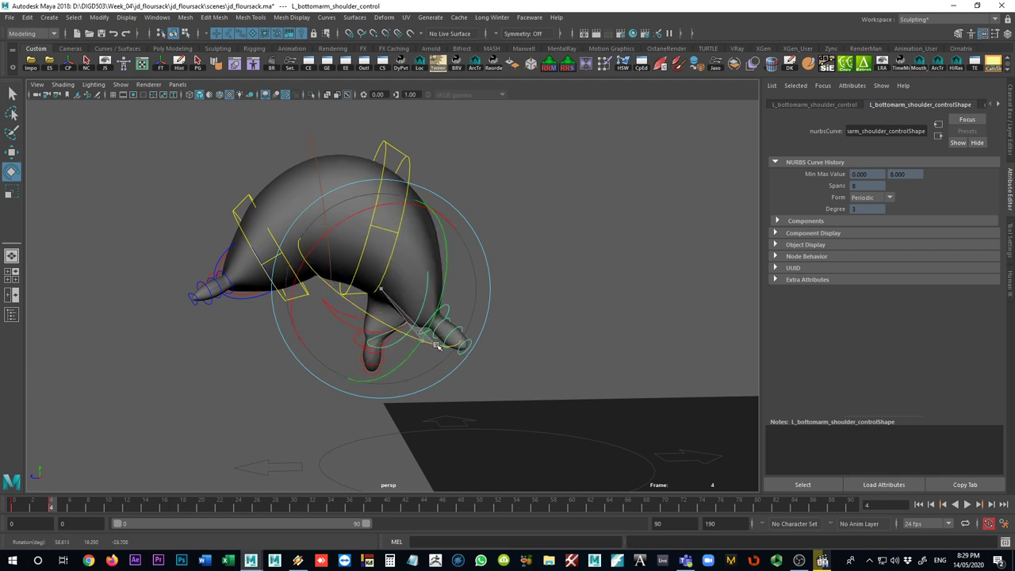
Step: Rotate the right bottom-arm shoulder control to about -40 degrees in Y and slightly in X, angling the arm alongside the left one
key(q)
click(366, 336)
click(367, 336)
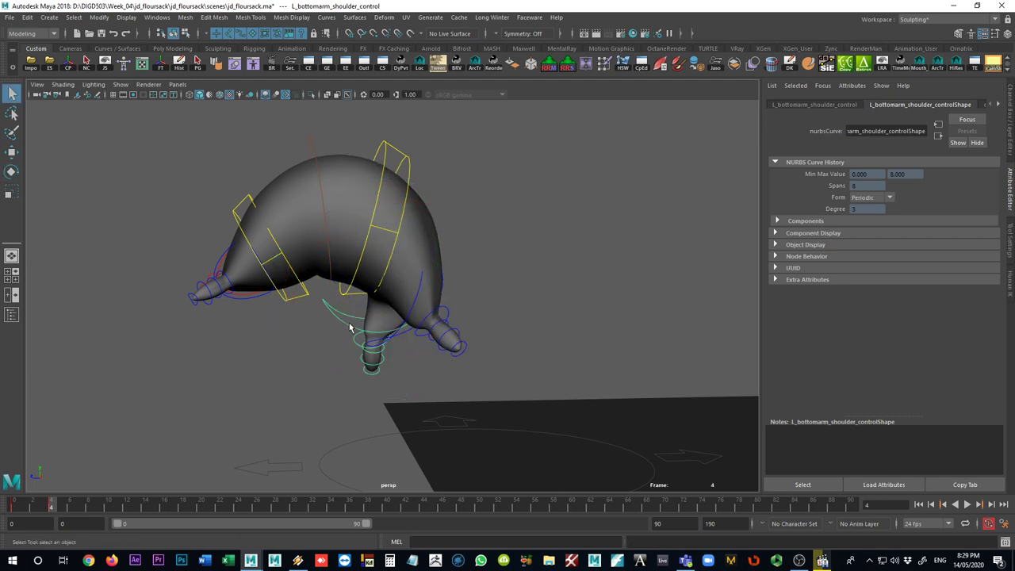
key(e)
click(397, 232)
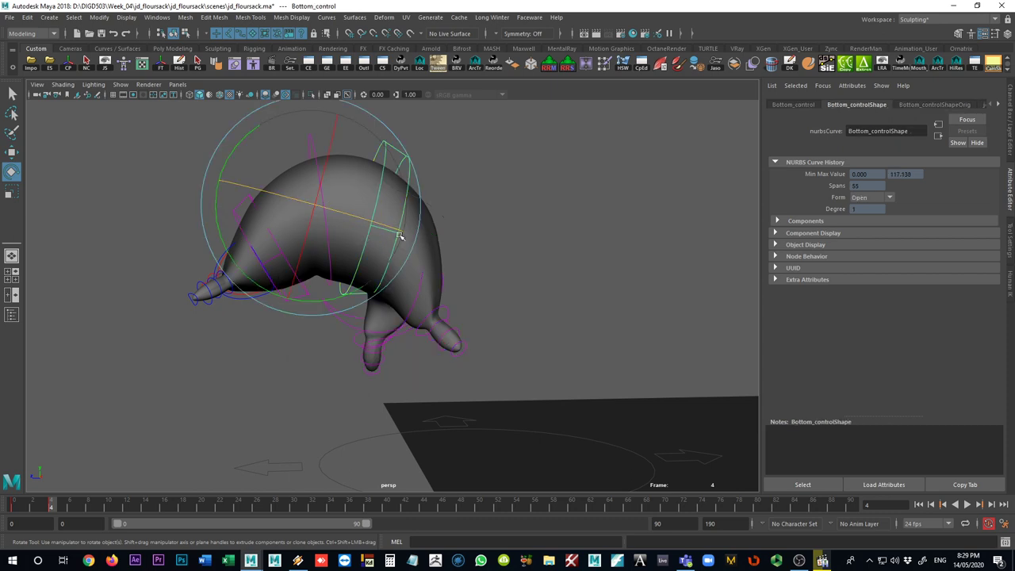
key(ctrl+z)
drag(423, 236, 352, 235)
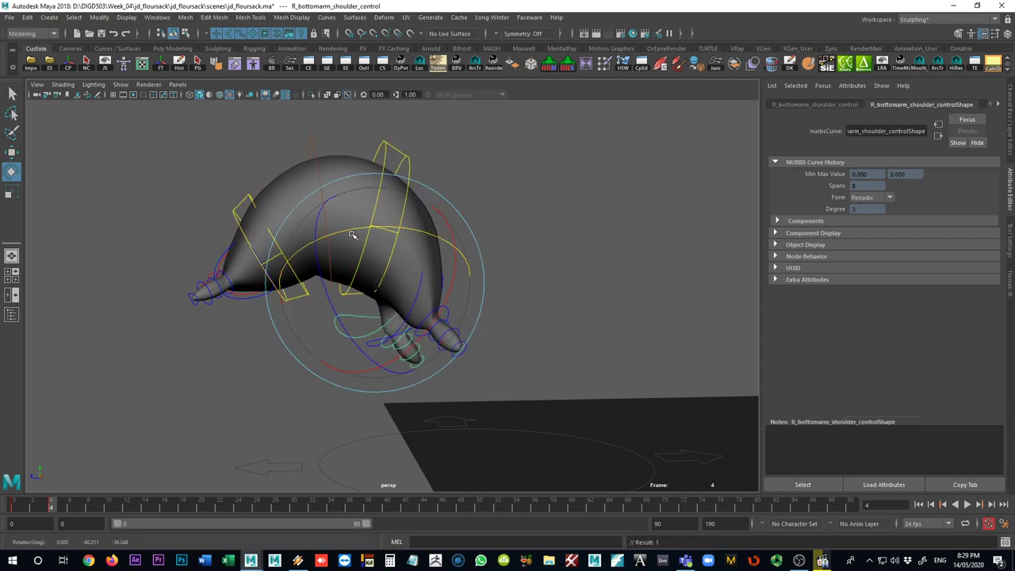
drag(439, 278, 450, 319)
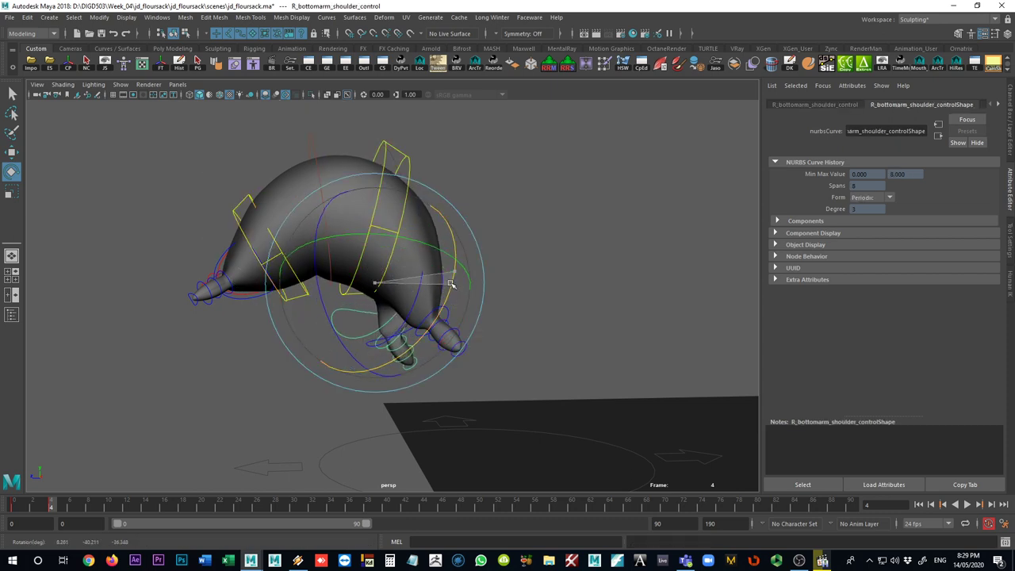
Step: Play back the keyed movement and scrub through its opening frames, stopping at frame 5
key(alt+v)
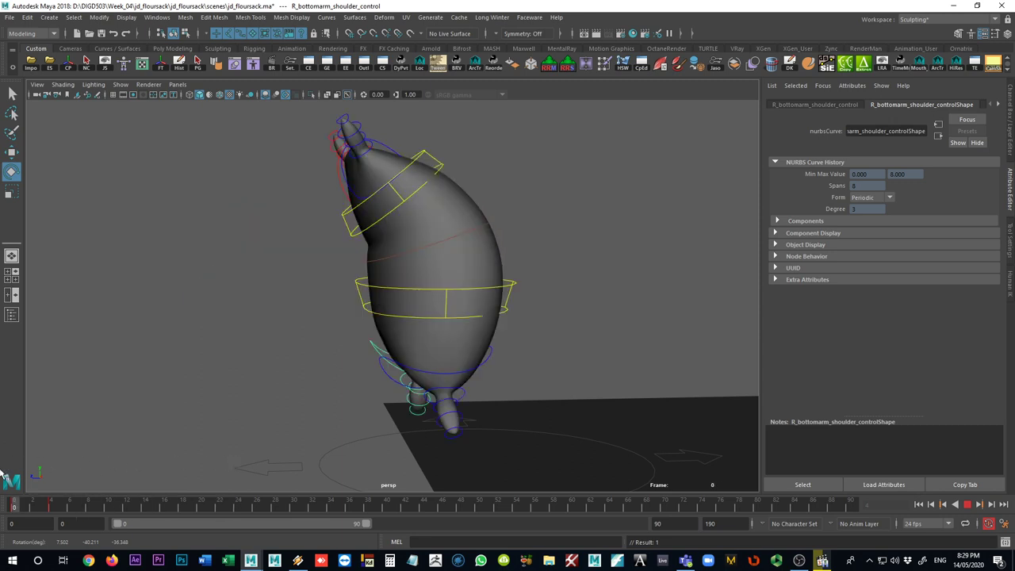
mouse_move(0, 473)
mouse_down()
mouse_move(79, 490)
mouse_move(16, 502)
mouse_move(61, 502)
mouse_up()
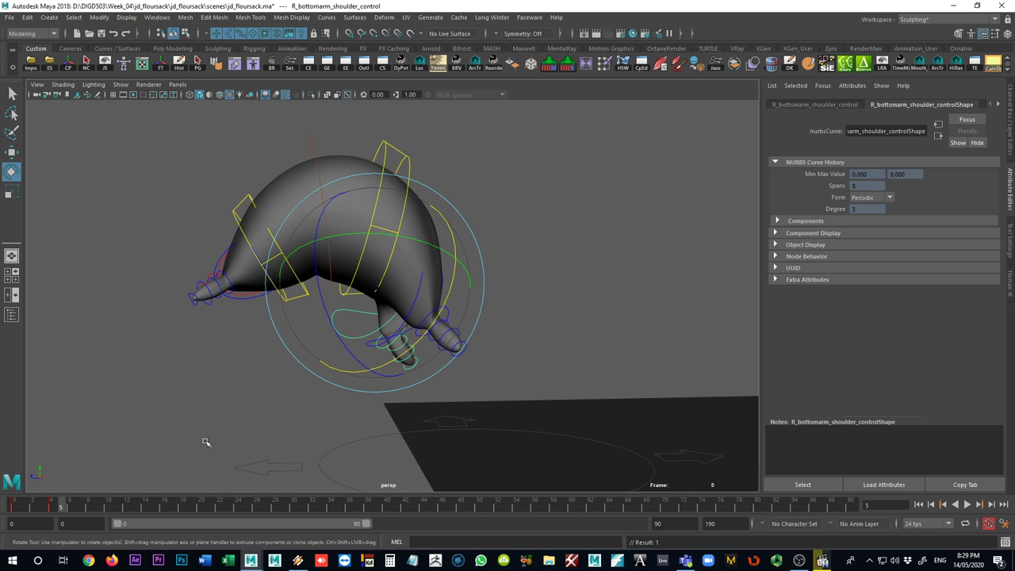
Step: Select the placement control on the floor plane and examine where it lies relative to the raised sack from high and low angles
alt+middle_drag(601, 421, 600, 315)
alt+right_drag(600, 315, 564, 354)
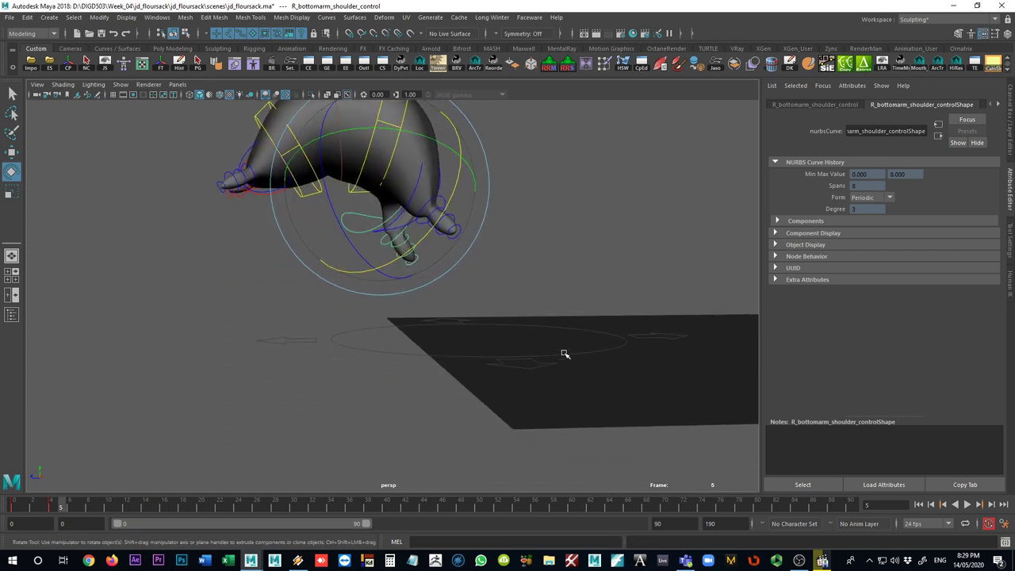
click(528, 368)
click(537, 364)
alt+drag(227, 378, 238, 431)
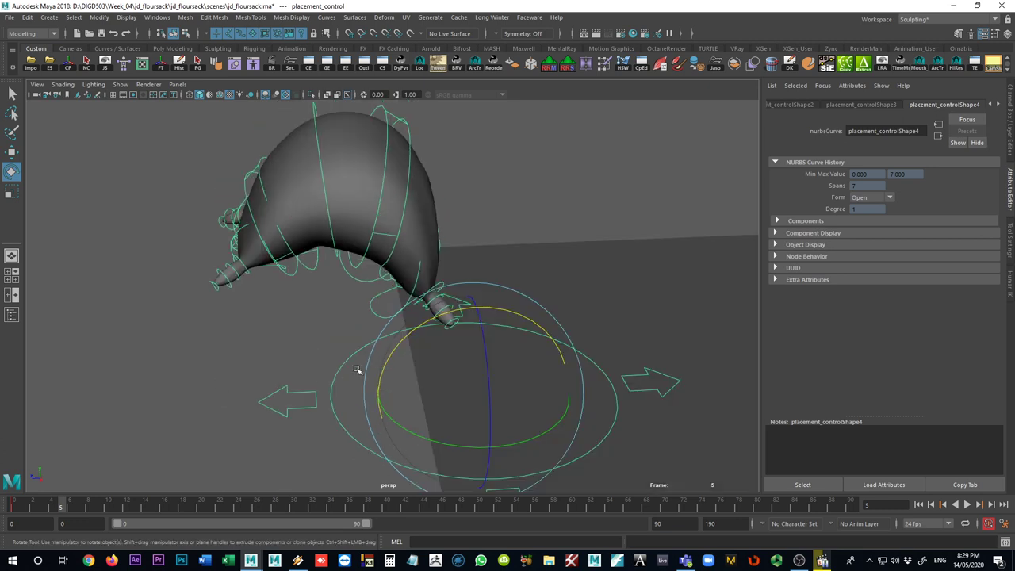
alt+middle_drag(350, 351, 377, 323)
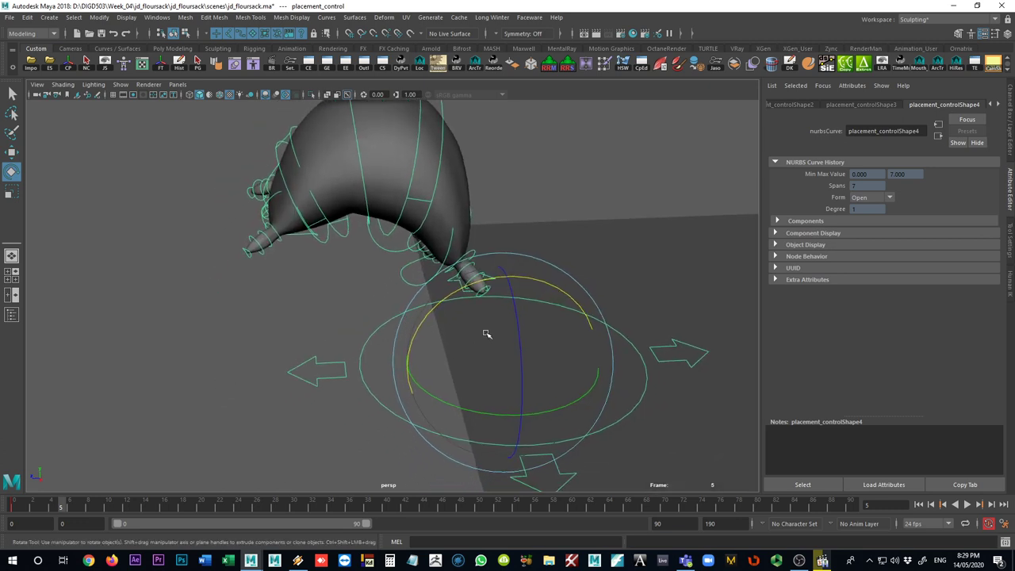
alt+drag(487, 334, 458, 381)
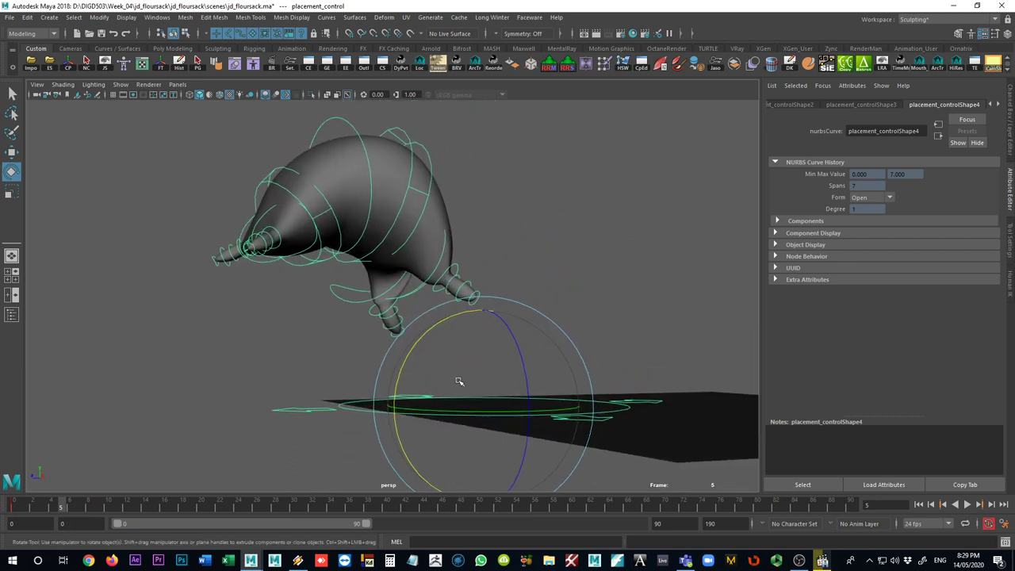